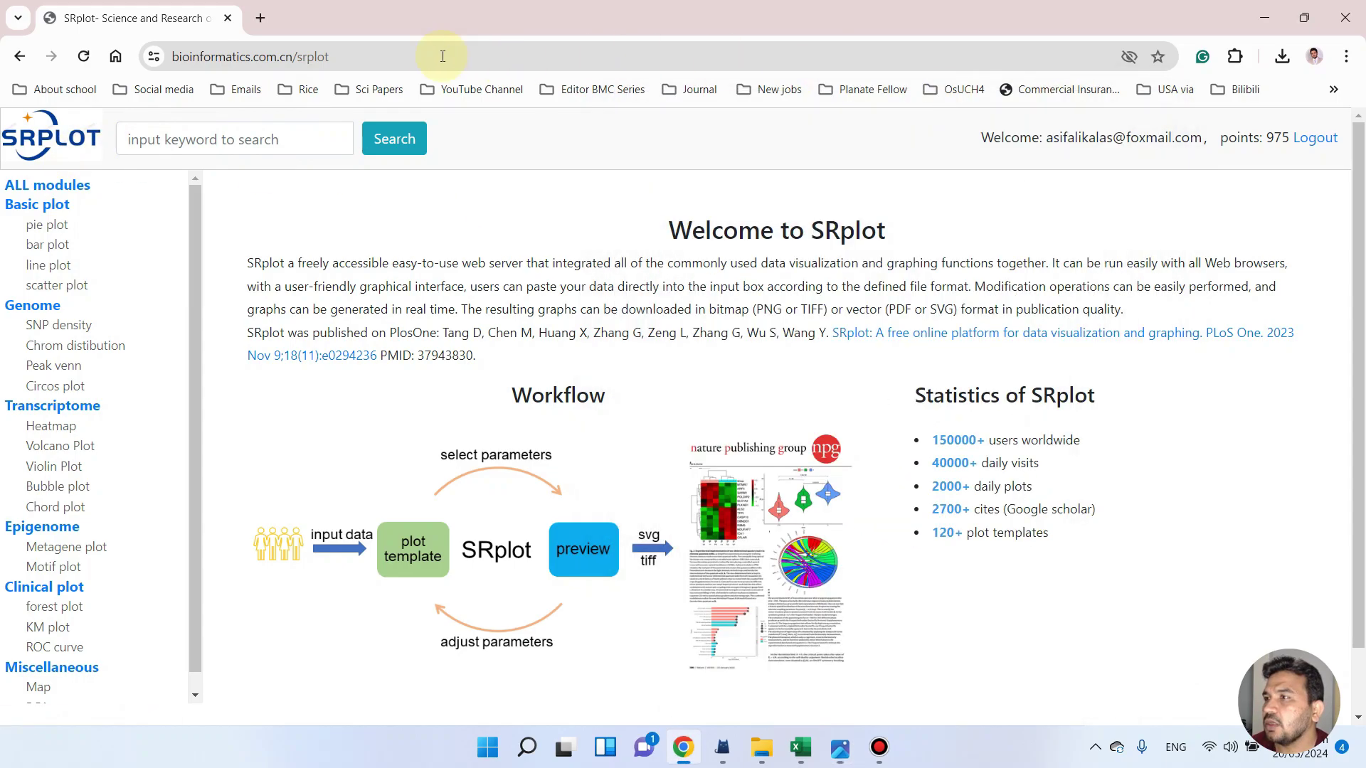
# Step: Minimise Photos and load bioinformatics.com.cn/en in a new Chrome tab
pyautogui.click(1071, 100)
pyautogui.click(260, 21)
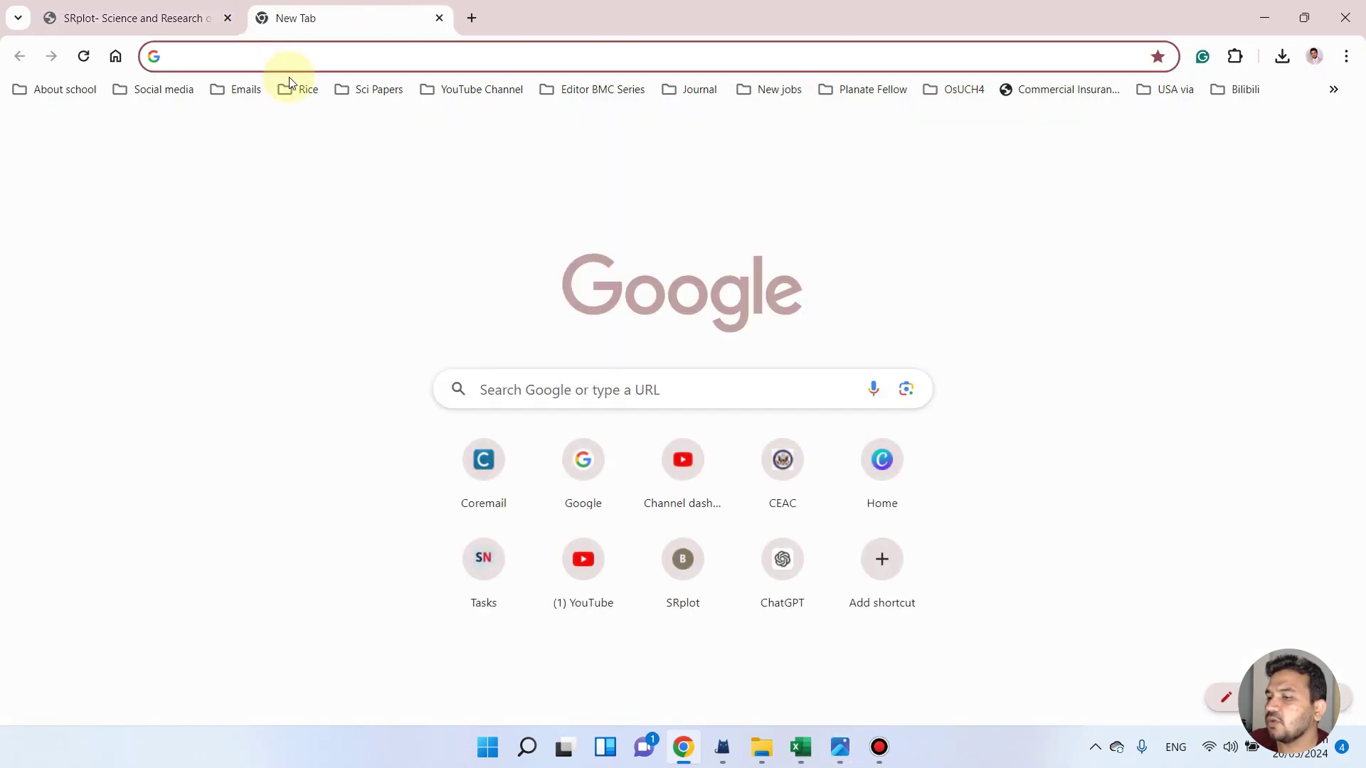
pyautogui.write('bi')
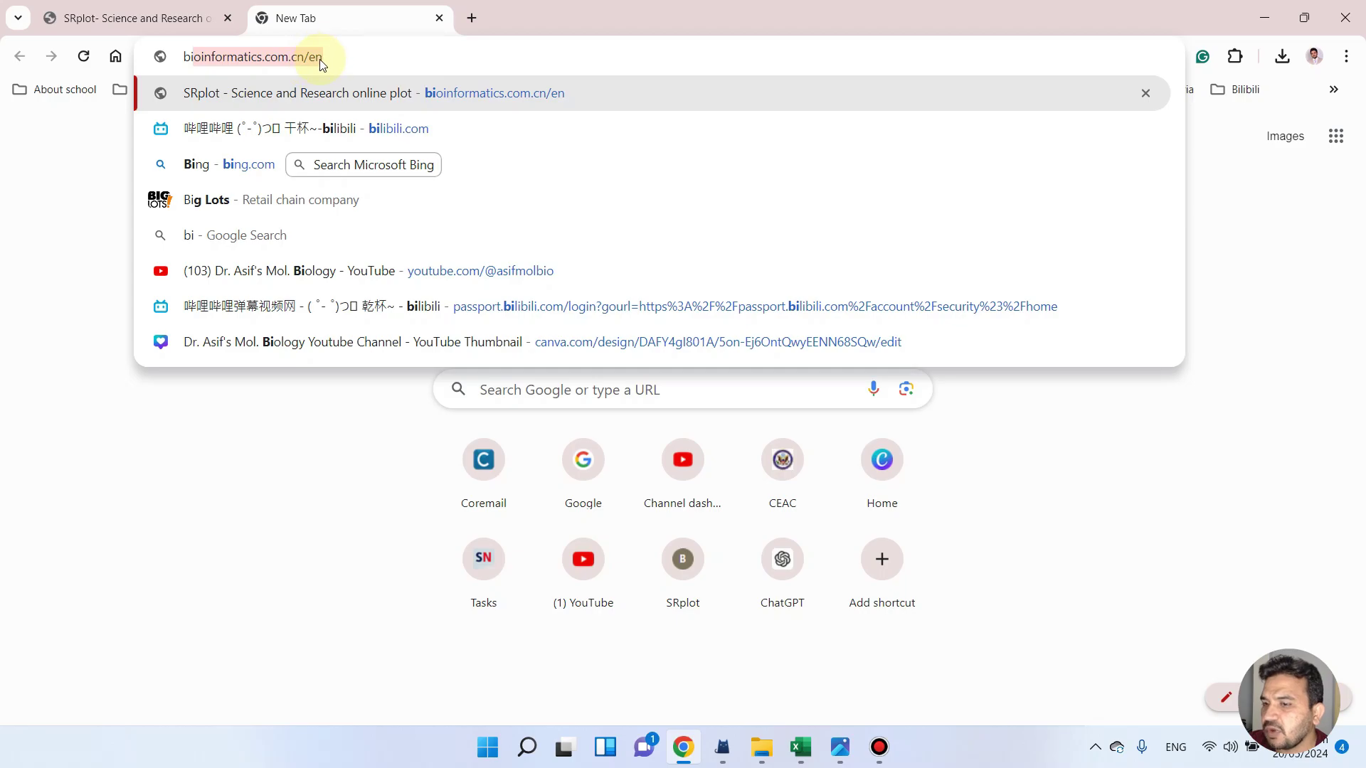
pyautogui.press('Return')
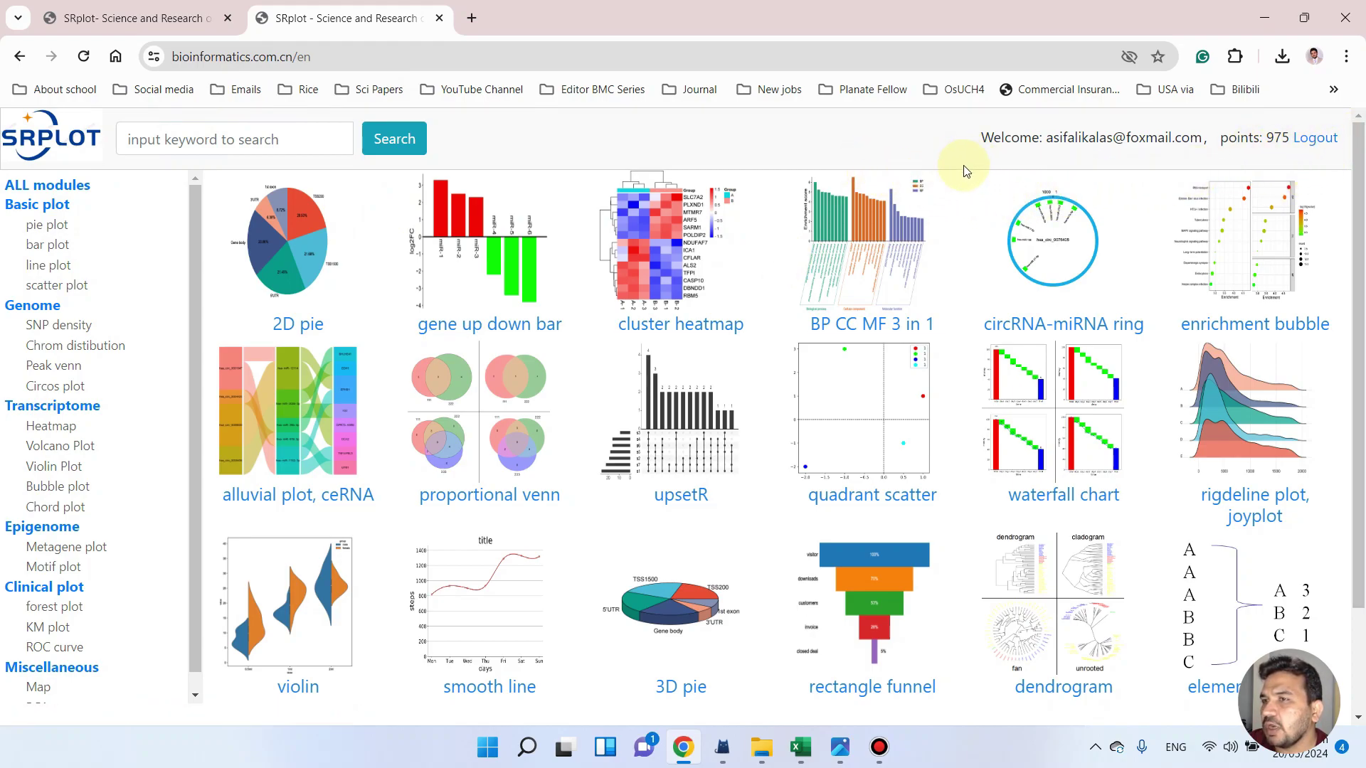
pyautogui.scroll(-1, 974, 188)
# Step: Search the SRplot modules for 'vio' and choose the violin with statistics suggestion
pyautogui.scroll(1, 1017, 427)
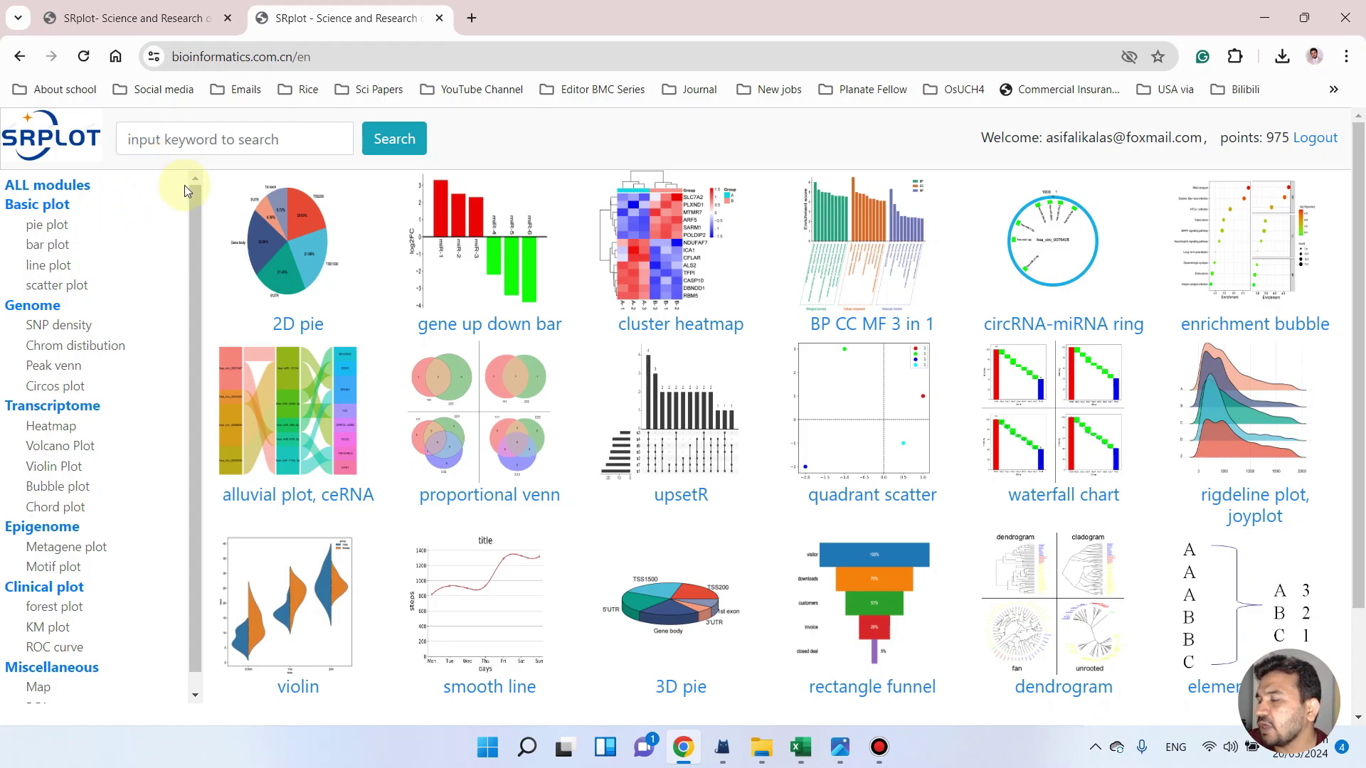
pyautogui.click(178, 142)
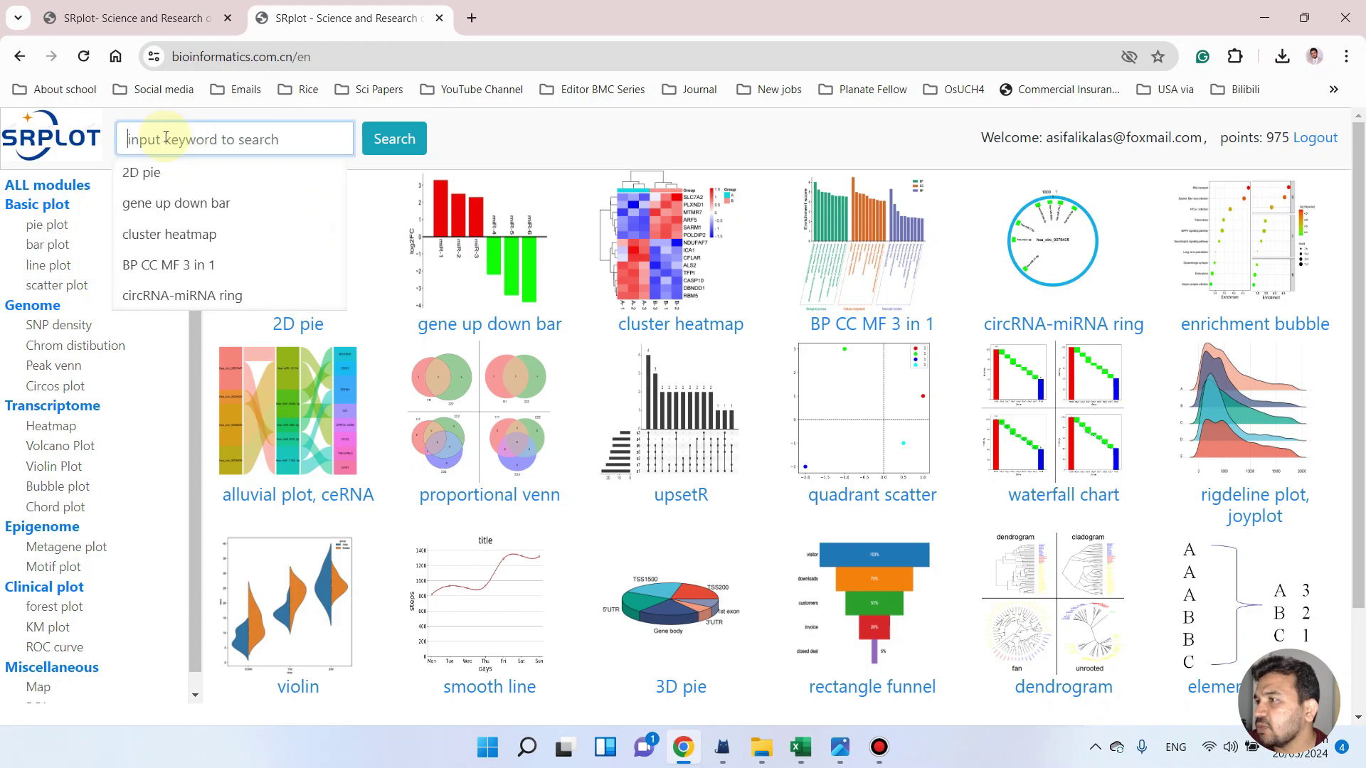
pyautogui.write('vio')
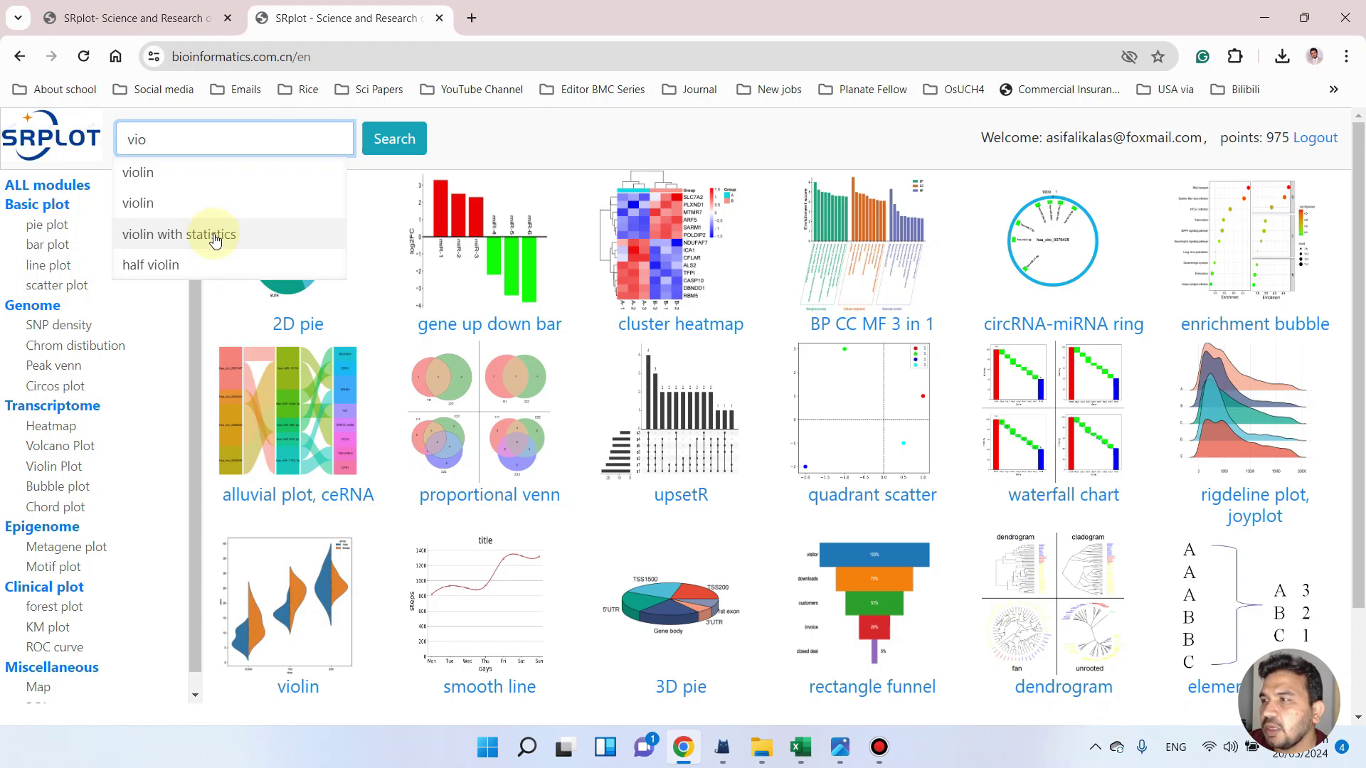
pyautogui.click(215, 240)
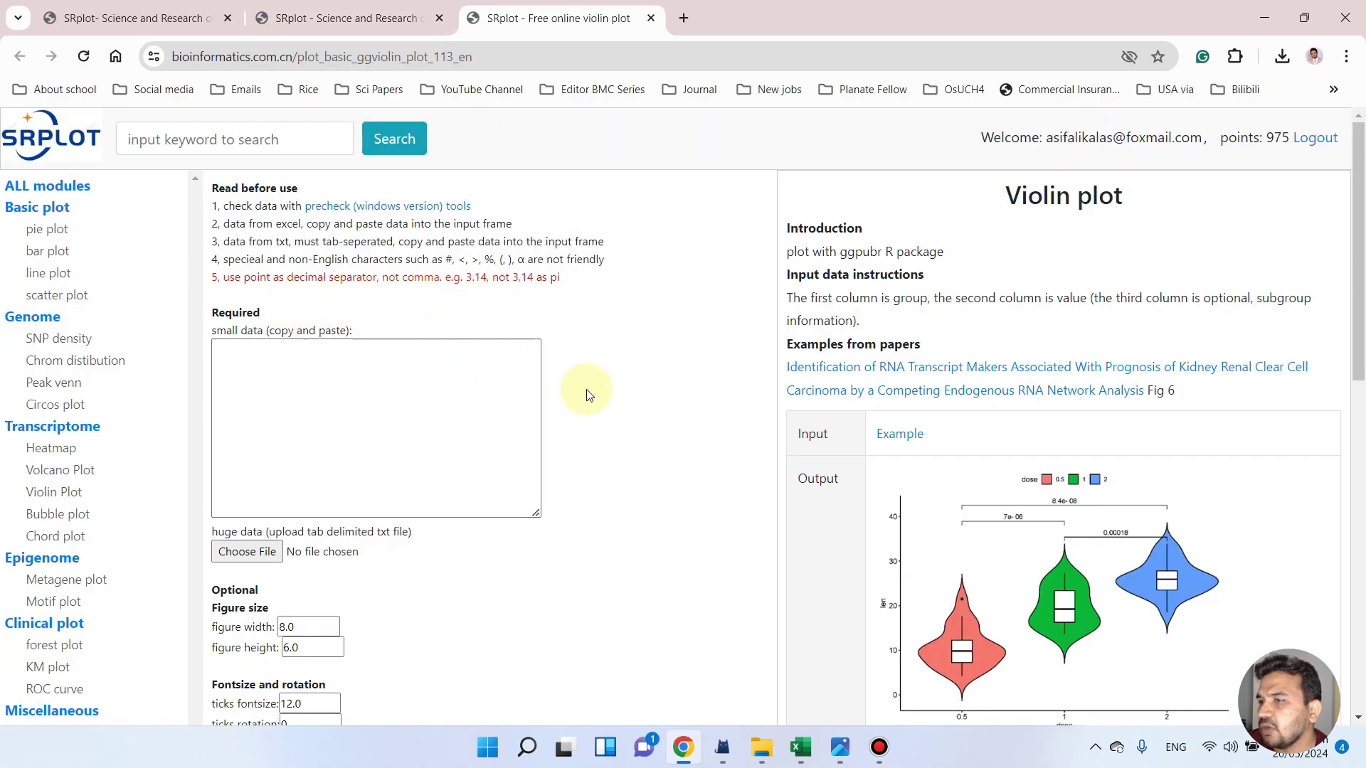
# Step: Put the cursor in the Violin plot page's 'small data (copy and paste)' box
pyautogui.scroll(-3, 591, 387)
pyautogui.scroll(1, 343, 268)
pyautogui.scroll(1, 343, 268)
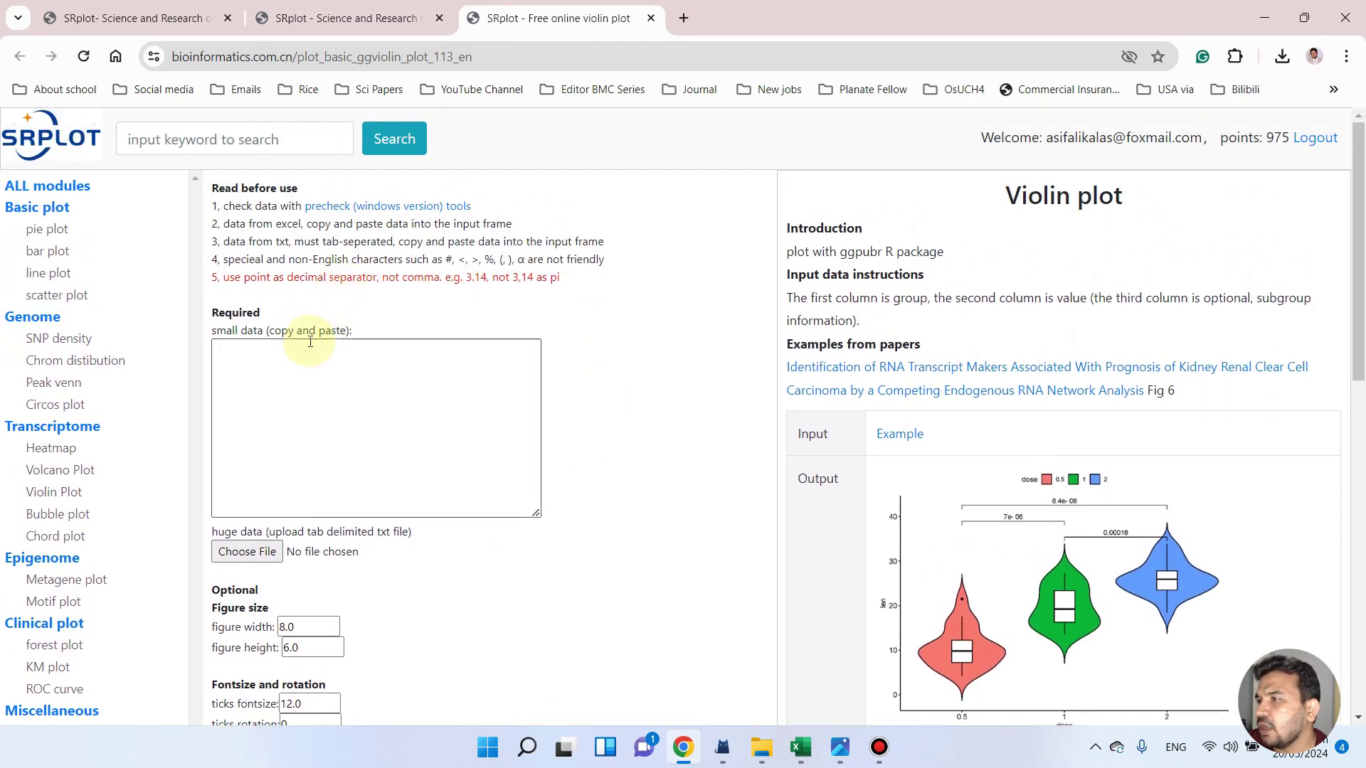
pyautogui.click(244, 357)
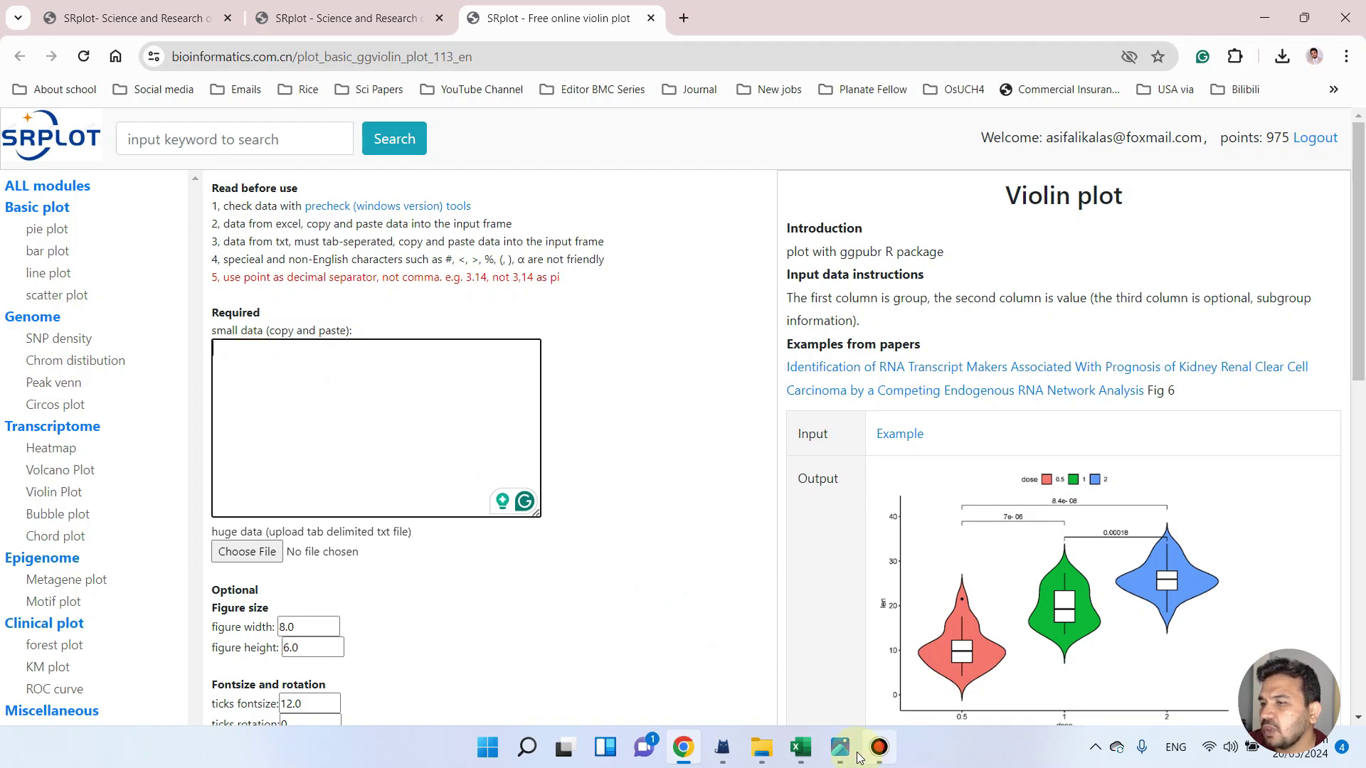
# Step: Bring up the Excel sheet and select the dose column A
pyautogui.click(800, 747)
pyautogui.click(279, 323)
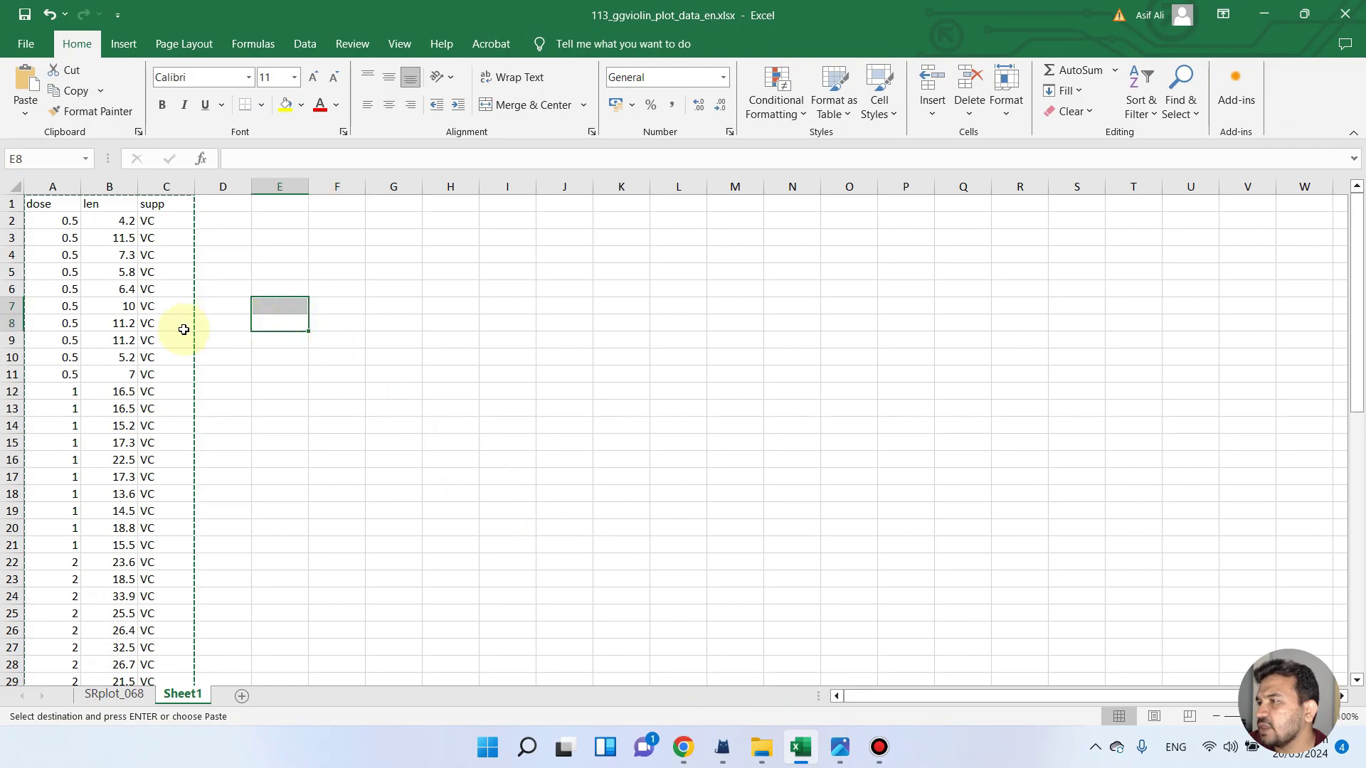
pyautogui.click(382, 319)
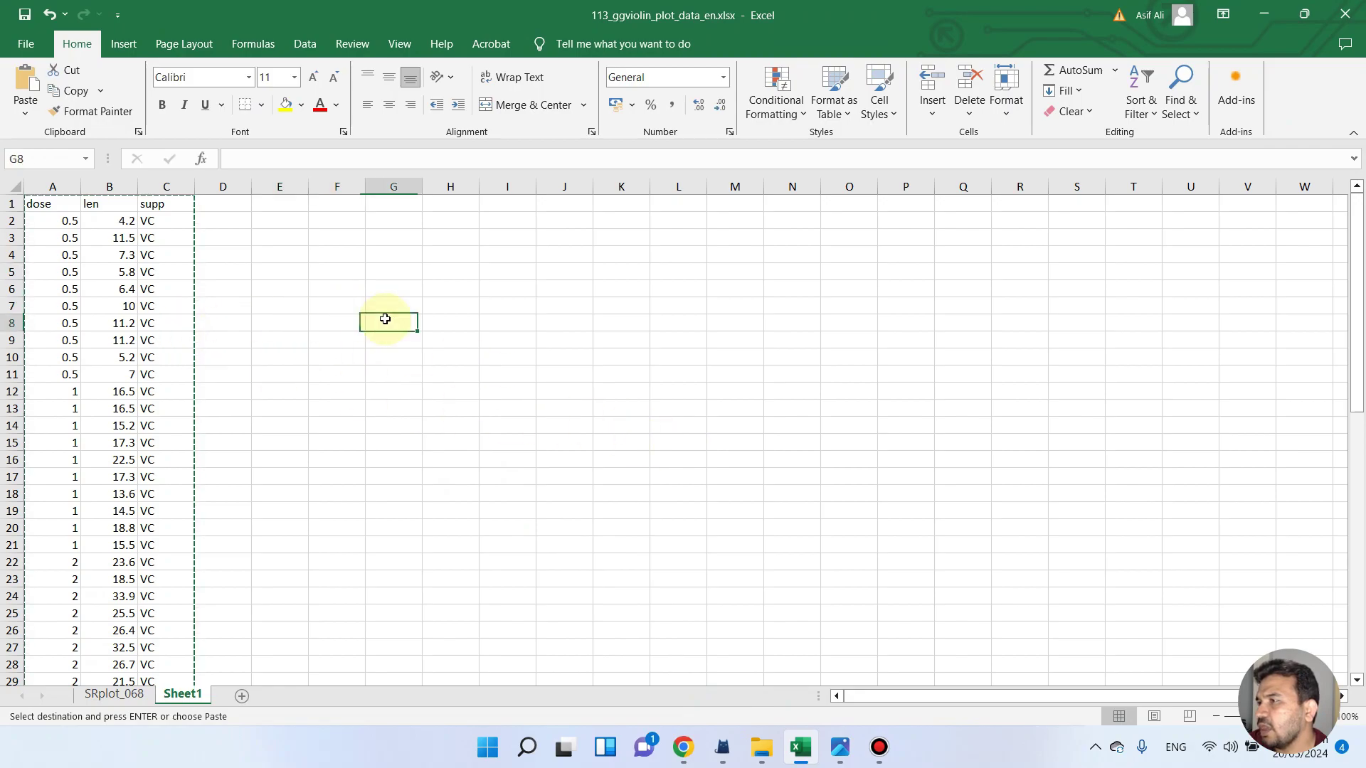
pyautogui.click(53, 183)
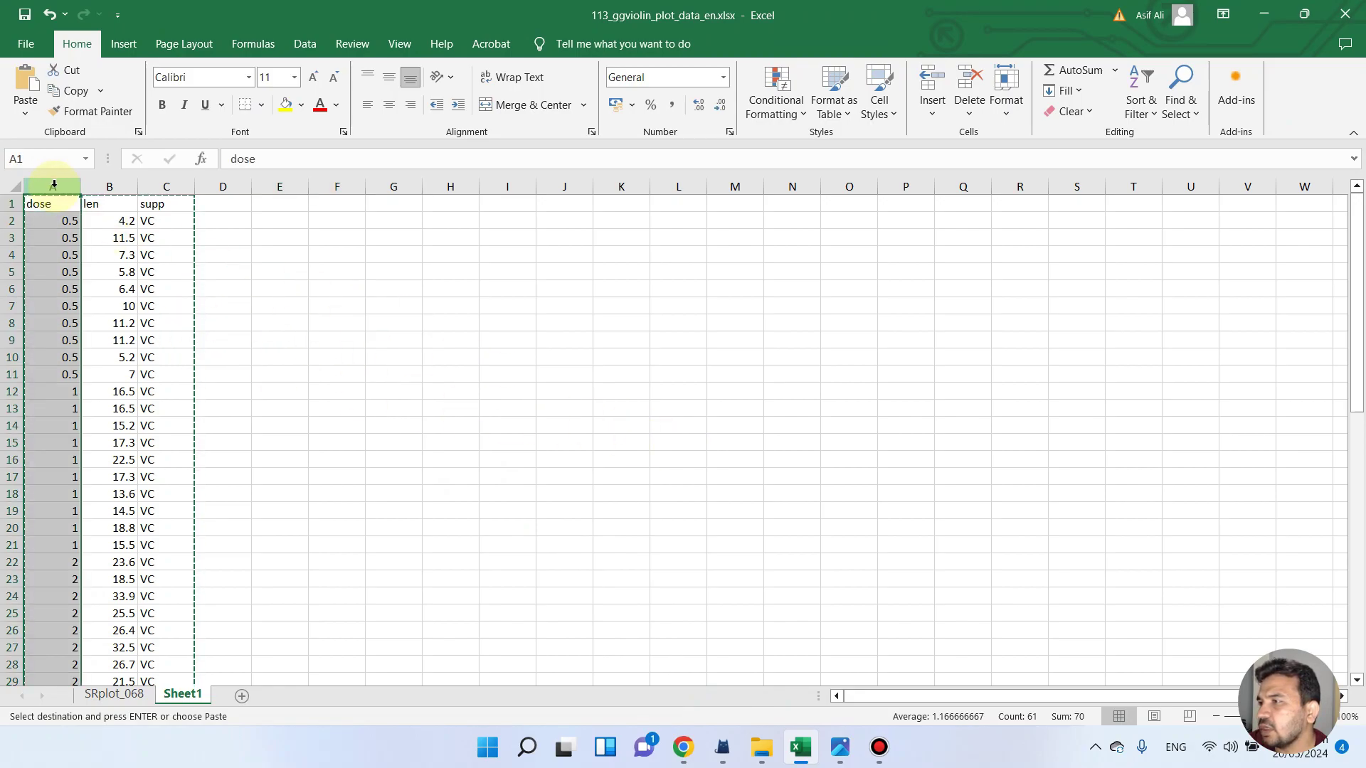
pyautogui.scroll(-1, 70, 242)
pyautogui.scroll(1, 69, 235)
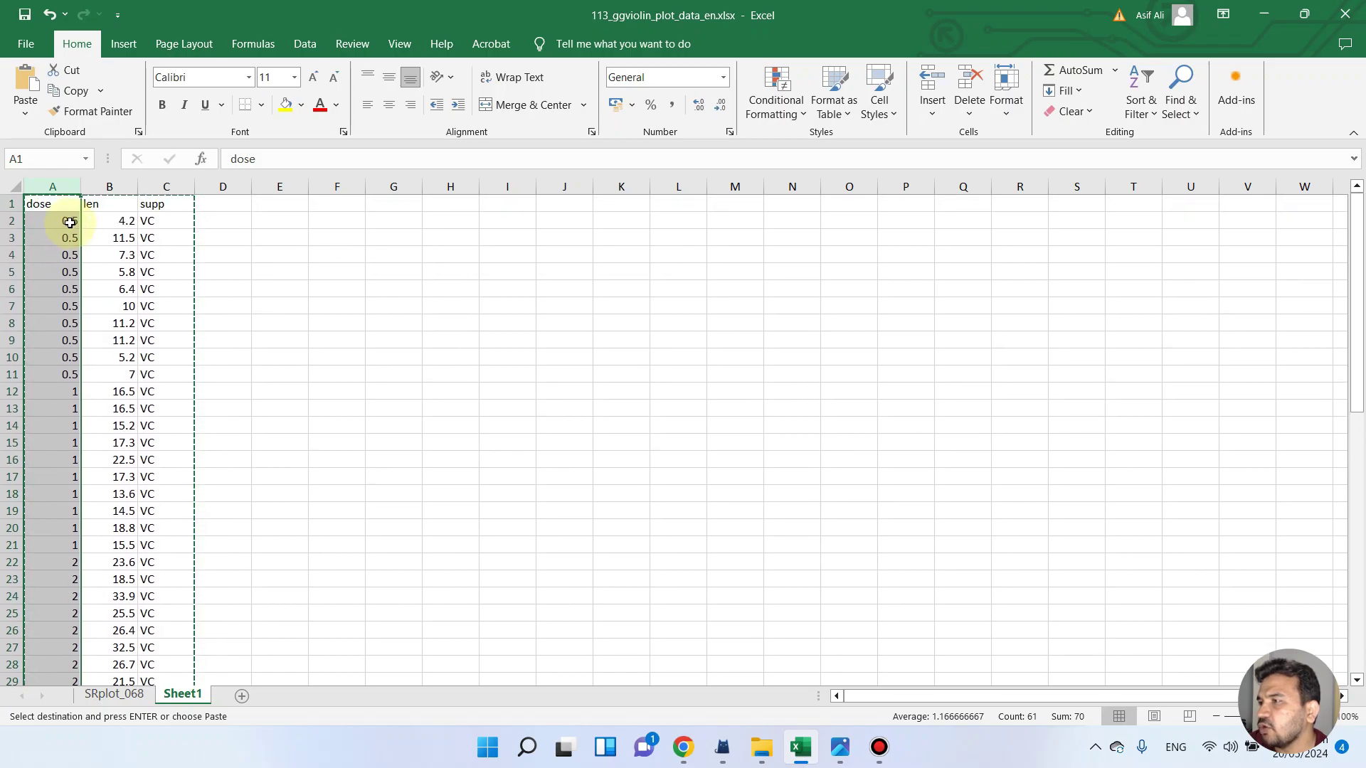
pyautogui.click(55, 209)
# Step: Highlight the dose 0.5, 1 and 2 blocks in column A, then the len header B1
pyautogui.moveTo(58, 222); pyautogui.dragTo(68, 368)
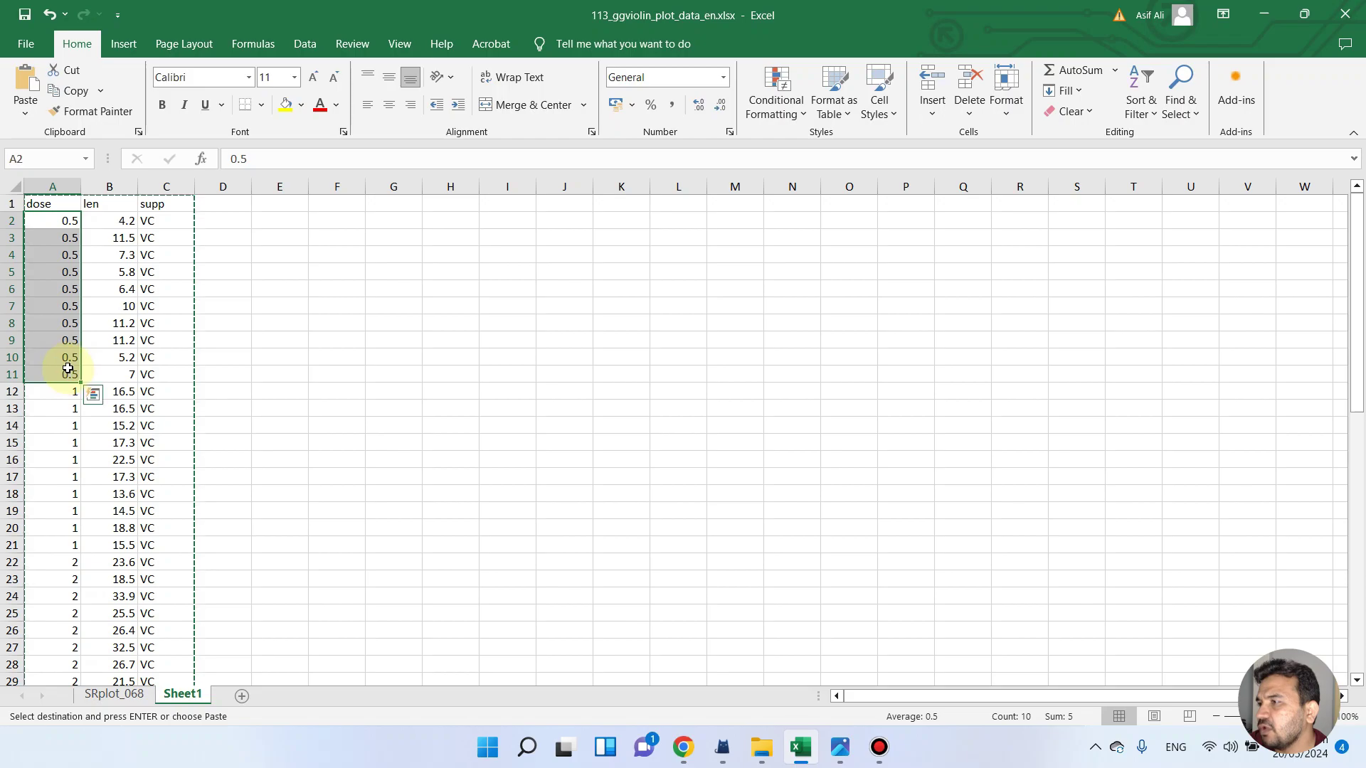
pyautogui.scroll(-3, 67, 365)
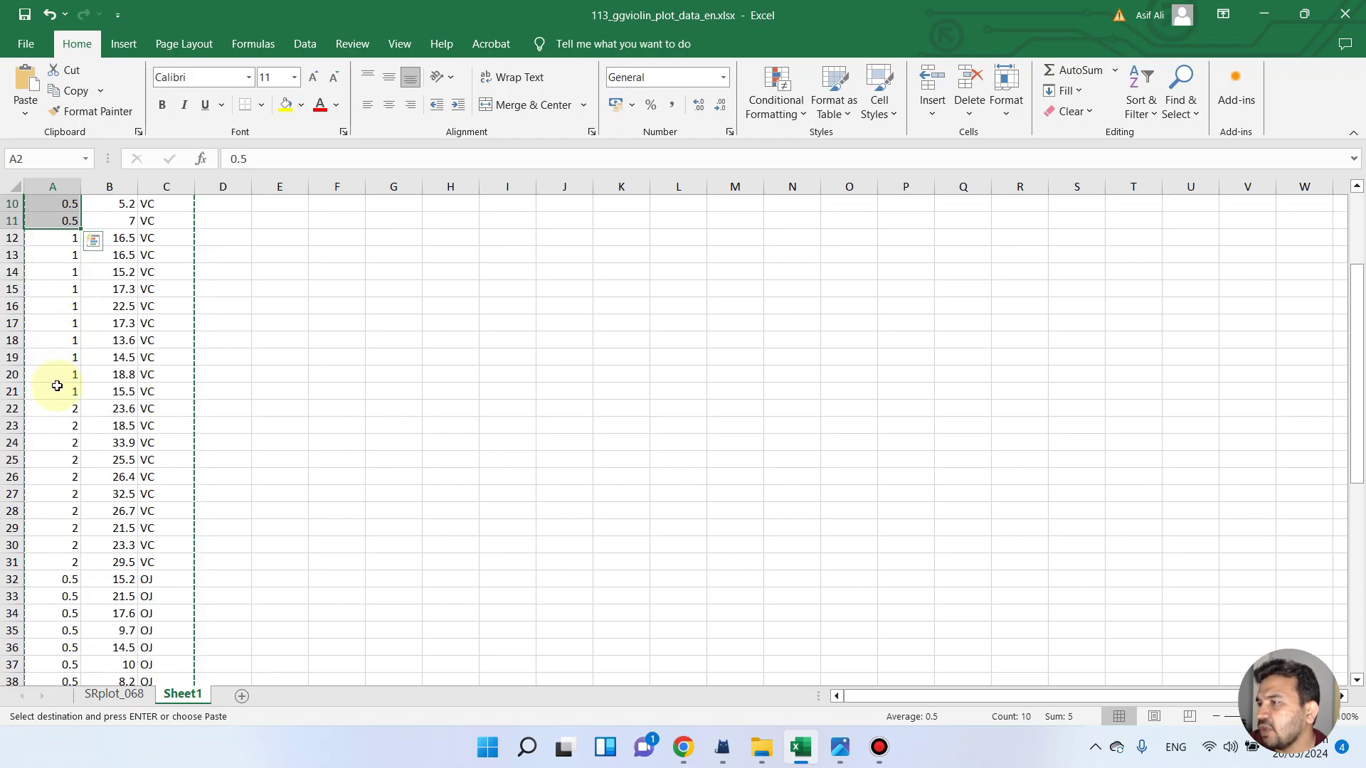
pyautogui.moveTo(43, 240); pyautogui.dragTo(52, 402)
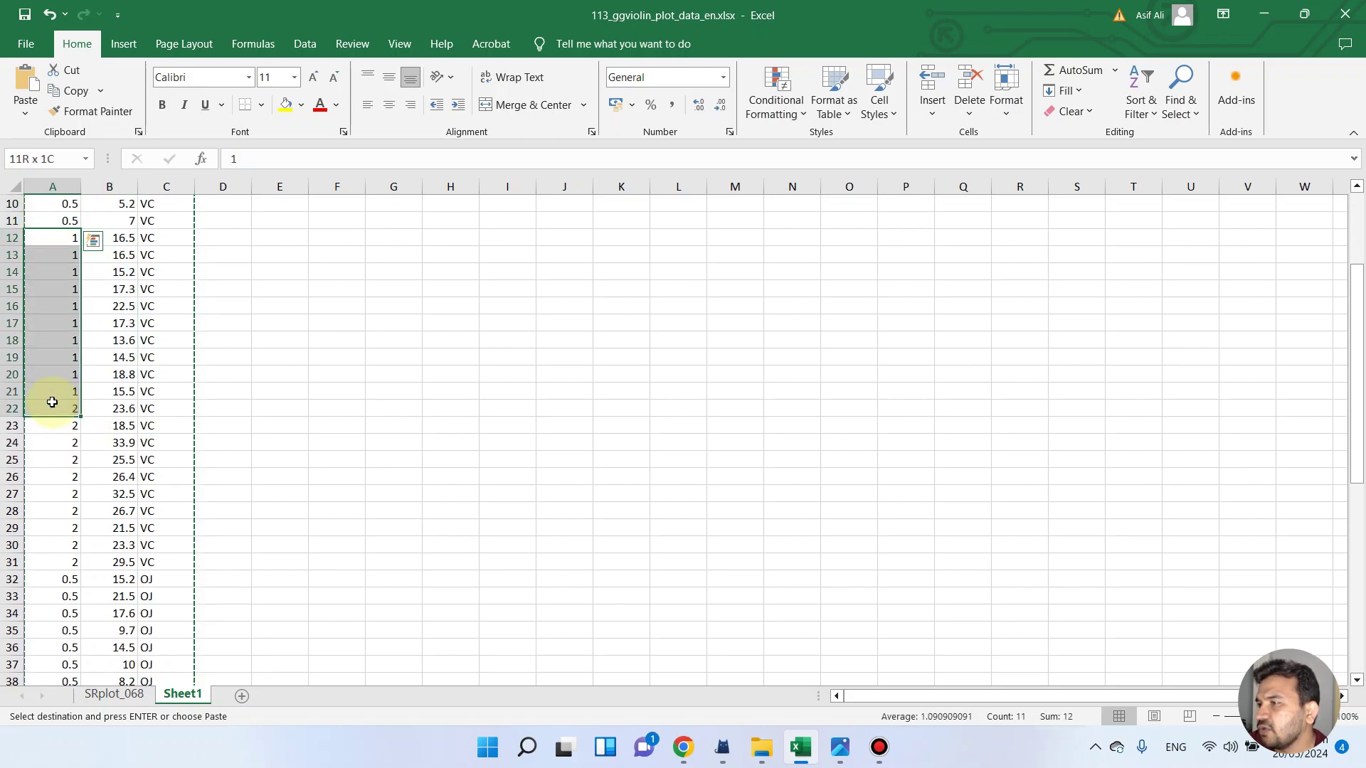
pyautogui.scroll(-2, 64, 420)
pyautogui.moveTo(52, 345); pyautogui.dragTo(66, 445)
pyautogui.scroll(-2, 51, 383)
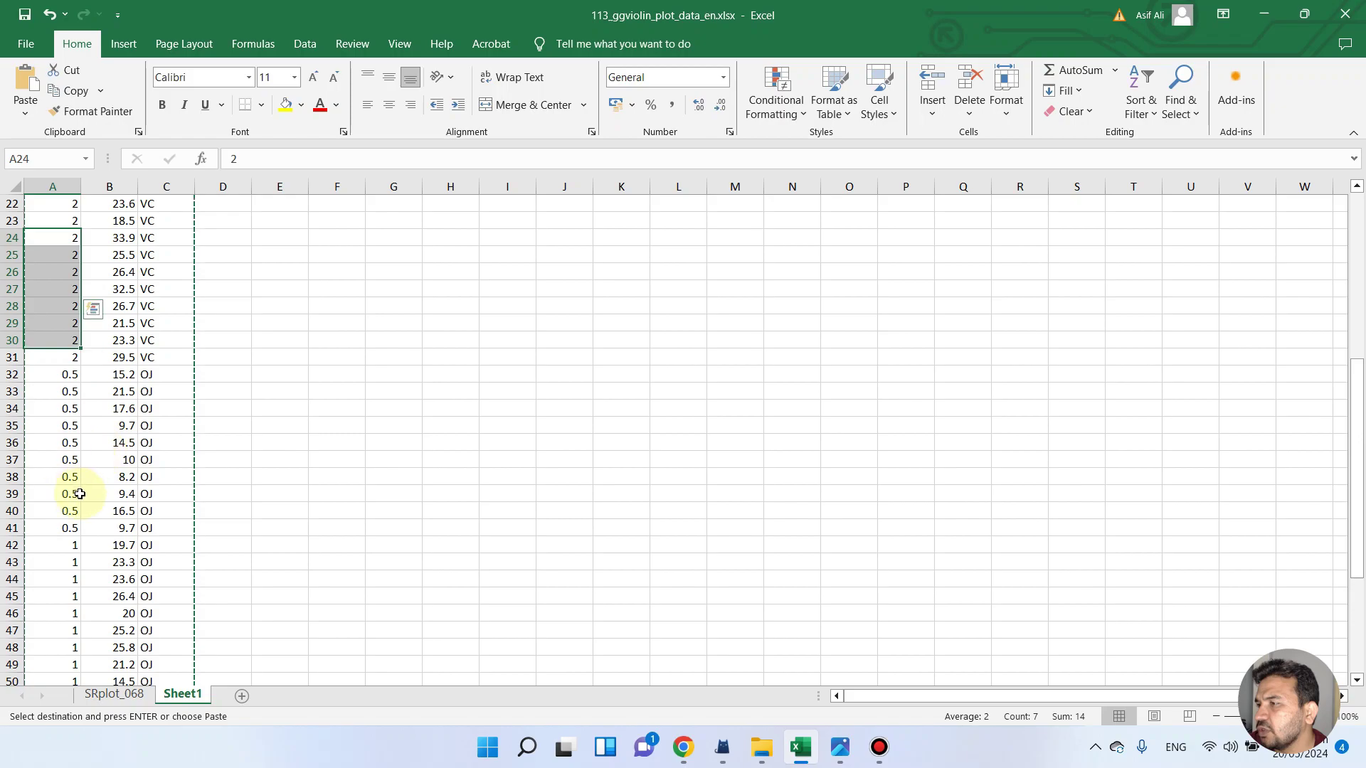
pyautogui.scroll(-5, 83, 448)
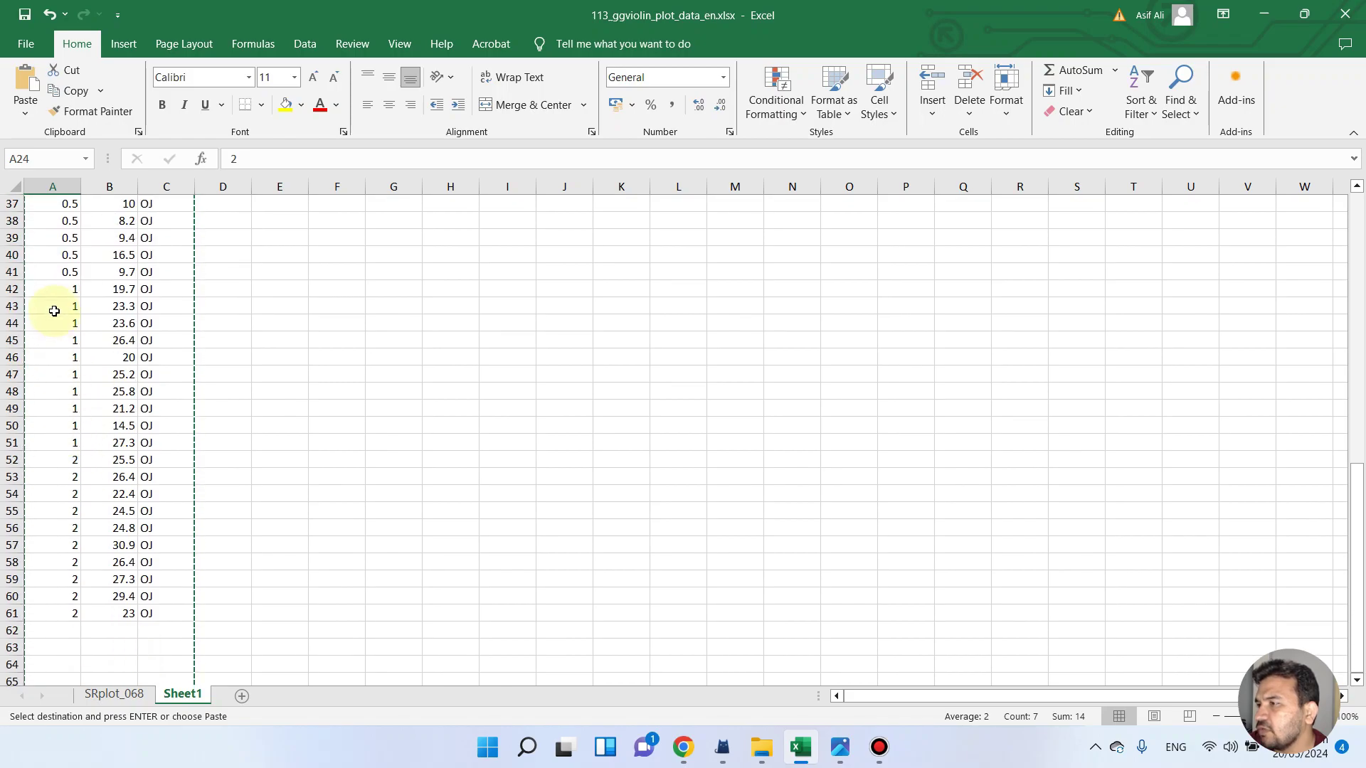
pyautogui.moveTo(54, 292); pyautogui.dragTo(71, 409)
pyautogui.scroll(6, 85, 427)
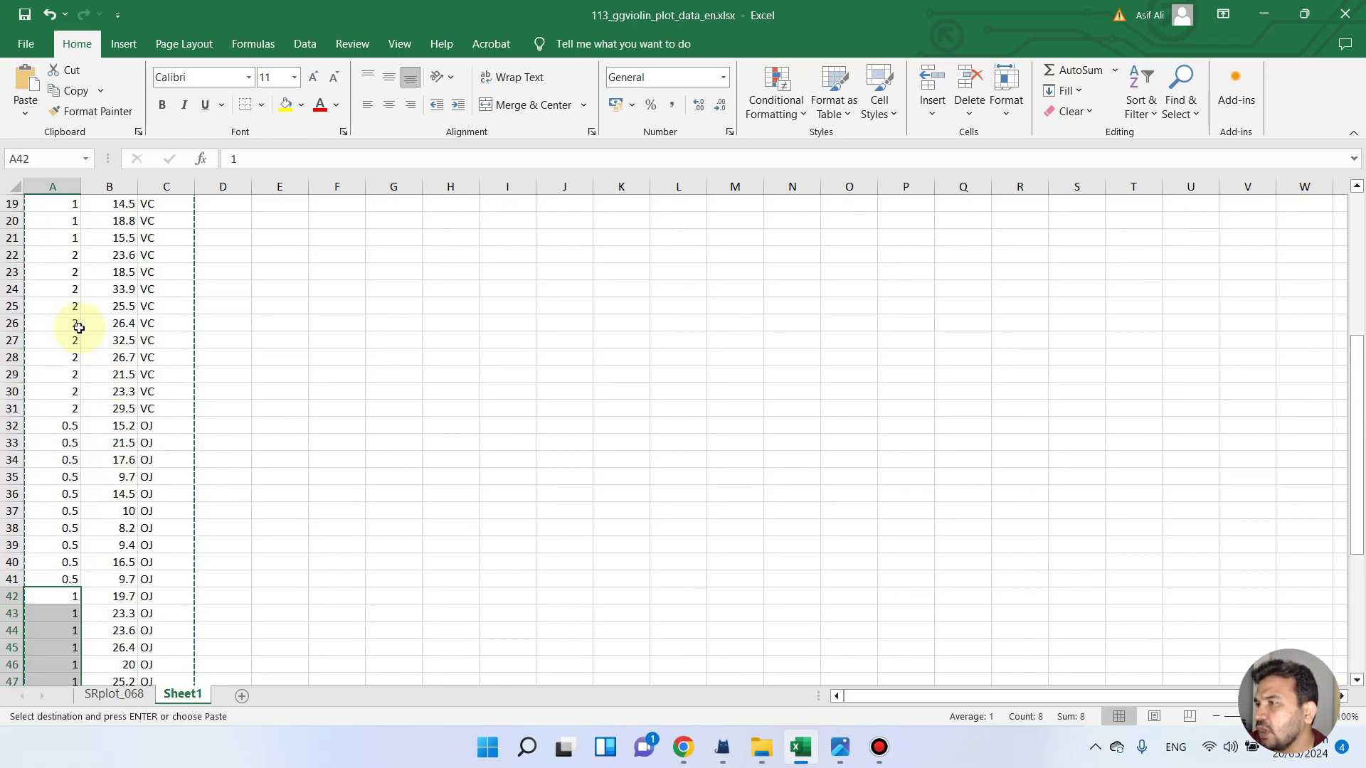
pyautogui.scroll(6, 79, 327)
pyautogui.click(113, 205)
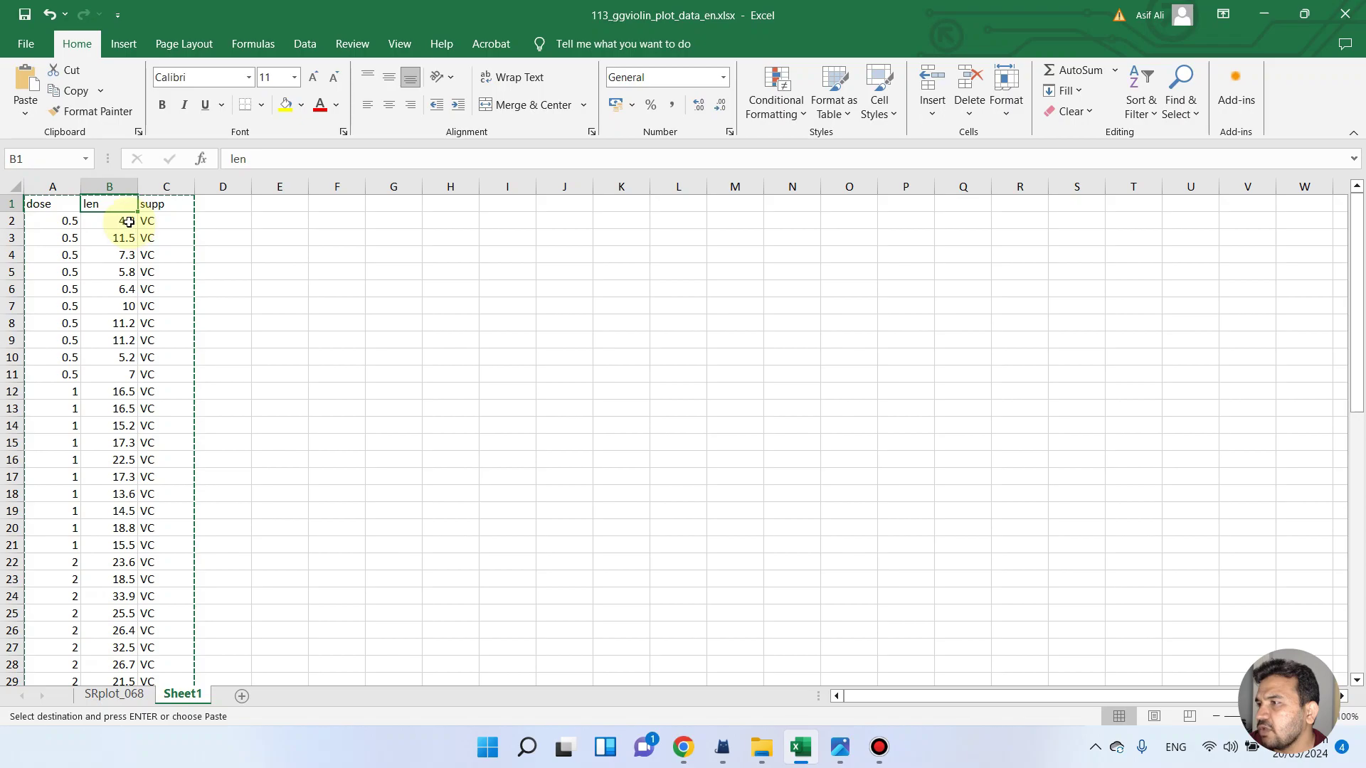
pyautogui.click(127, 222)
pyautogui.scroll(-5, 124, 356)
pyautogui.scroll(-4, 122, 518)
pyautogui.scroll(6, 121, 513)
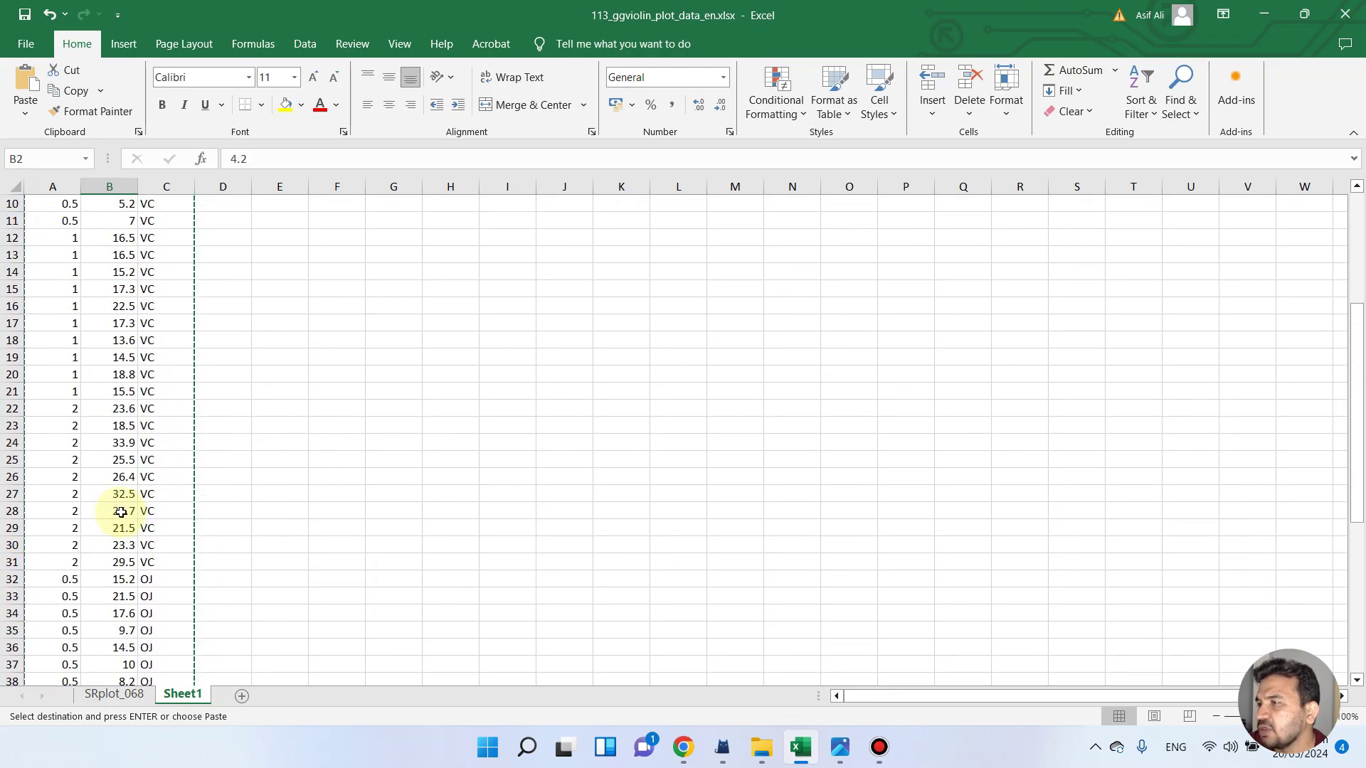
pyautogui.scroll(3, 121, 513)
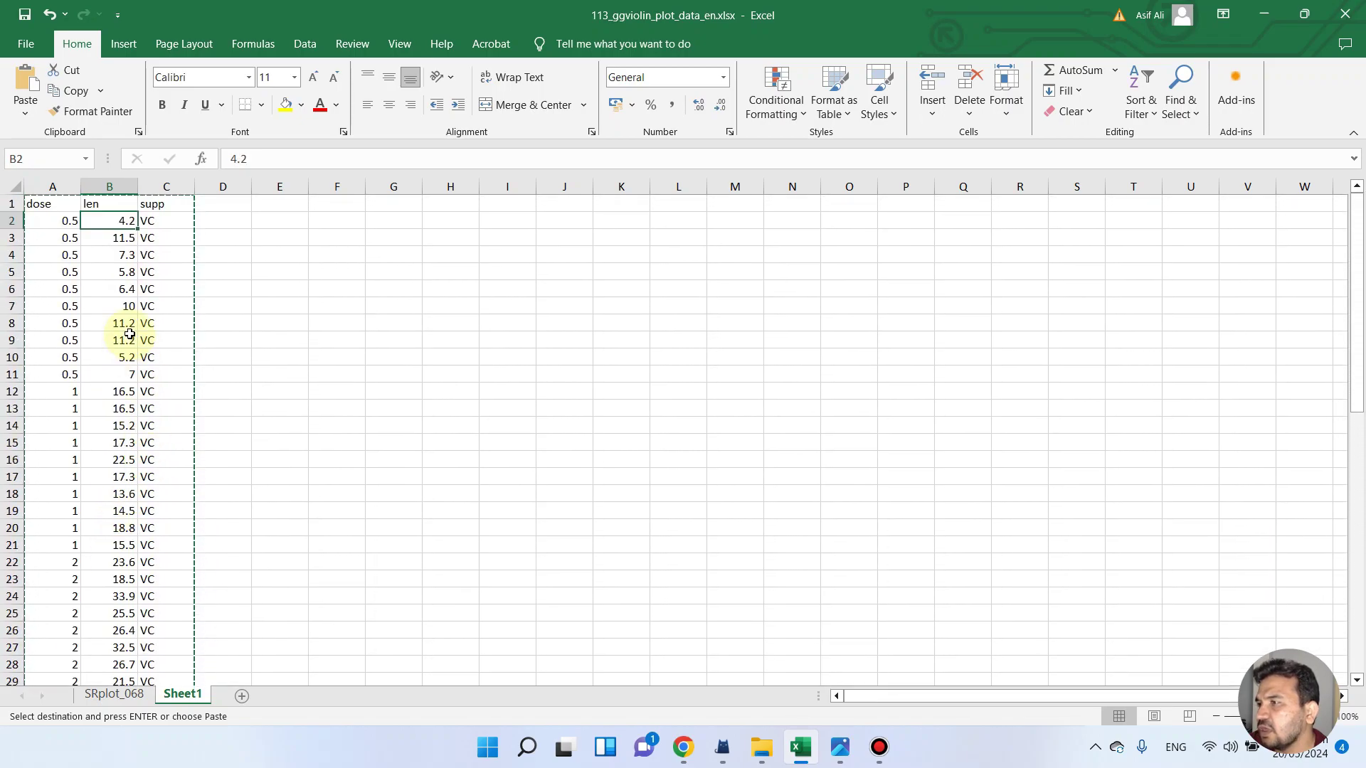
pyautogui.click(168, 186)
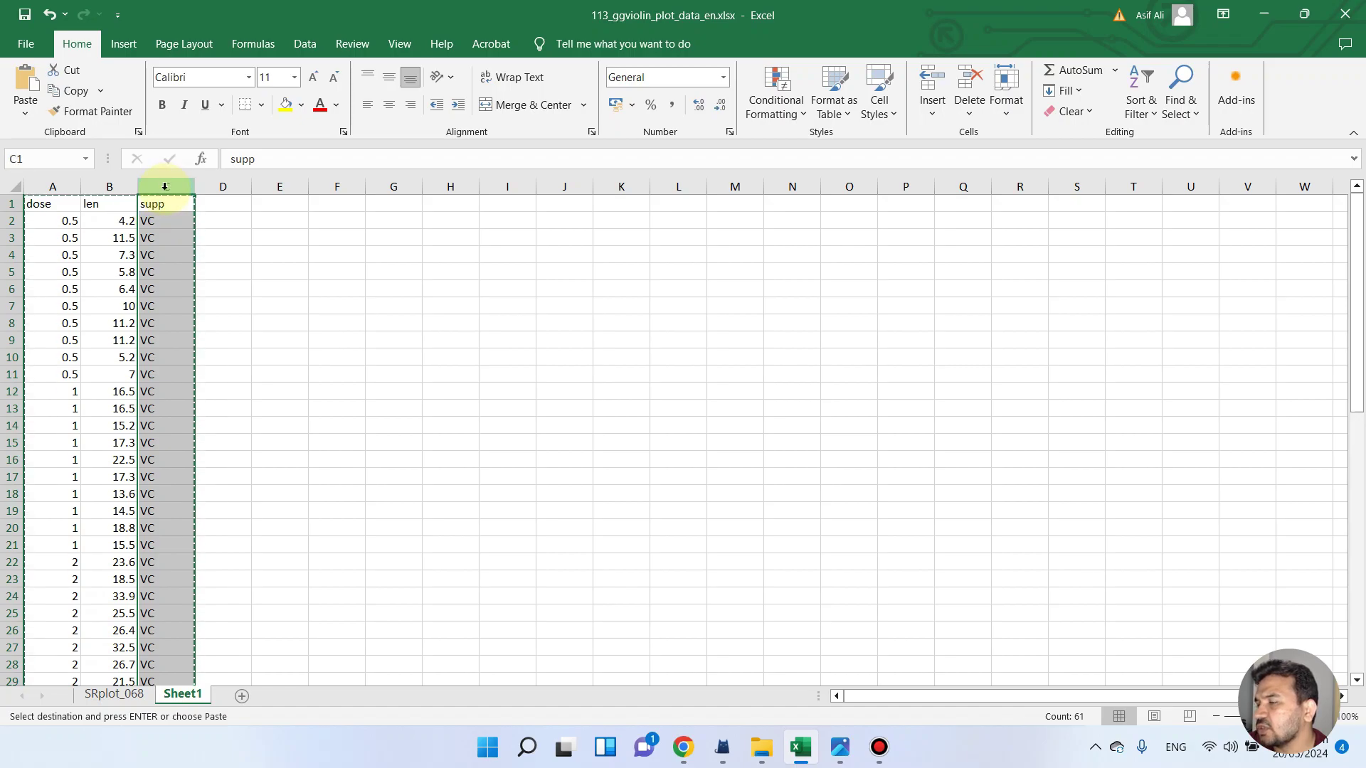
pyautogui.click(175, 225)
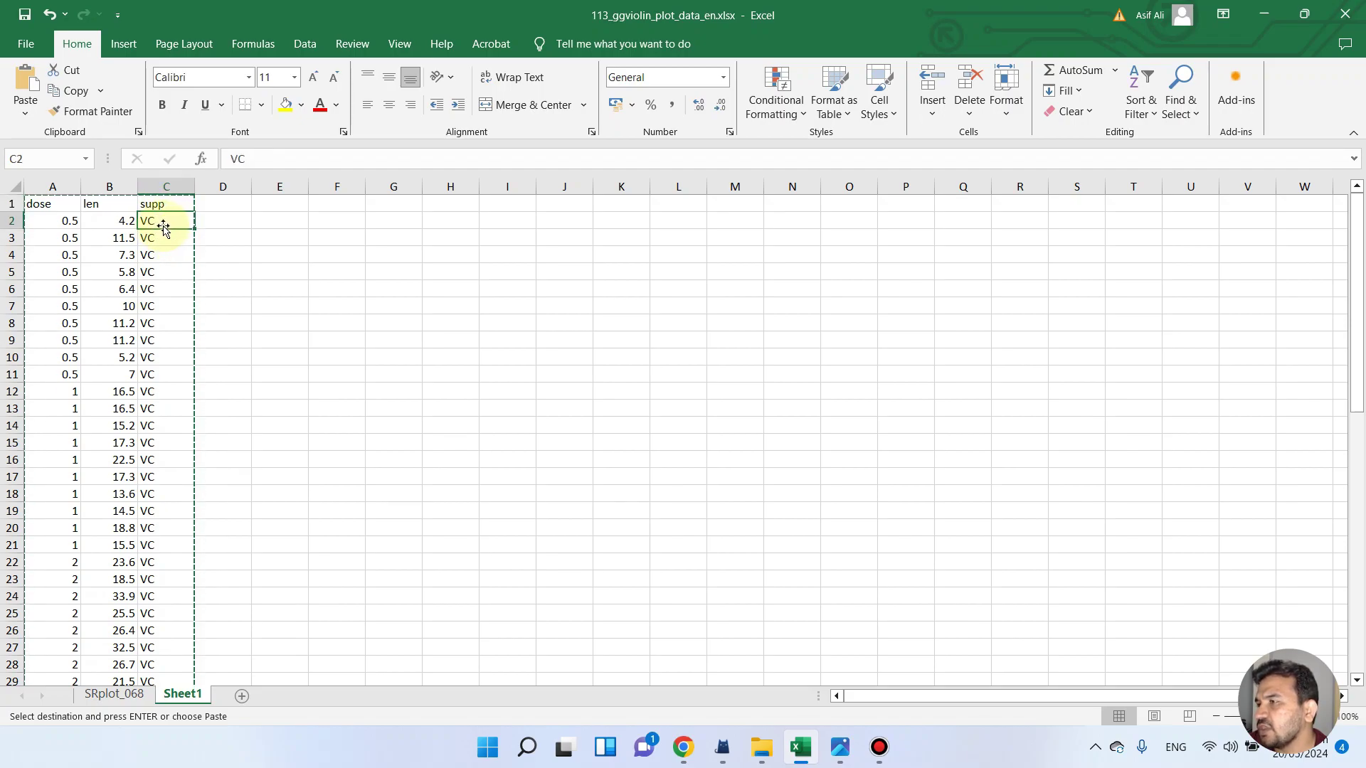
pyautogui.scroll(-11, 175, 225)
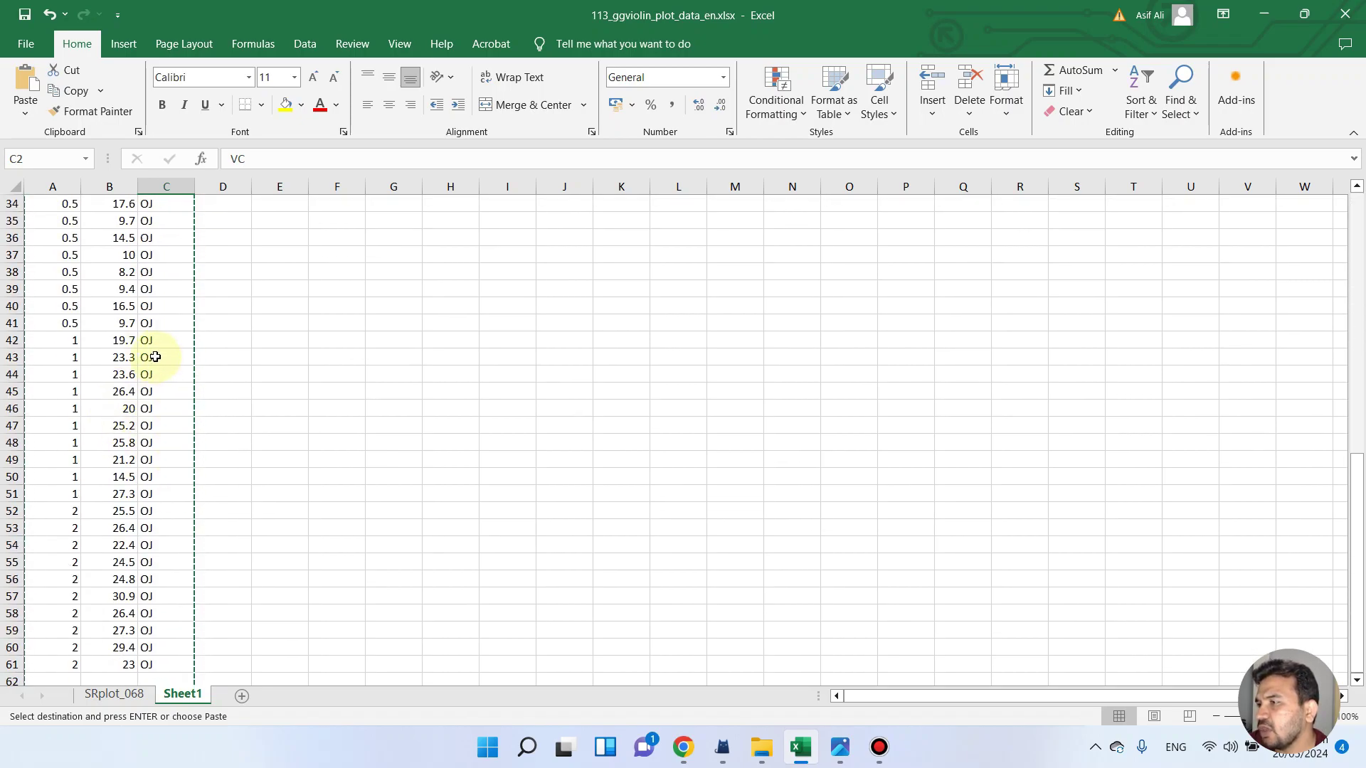
pyautogui.scroll(-4, 171, 420)
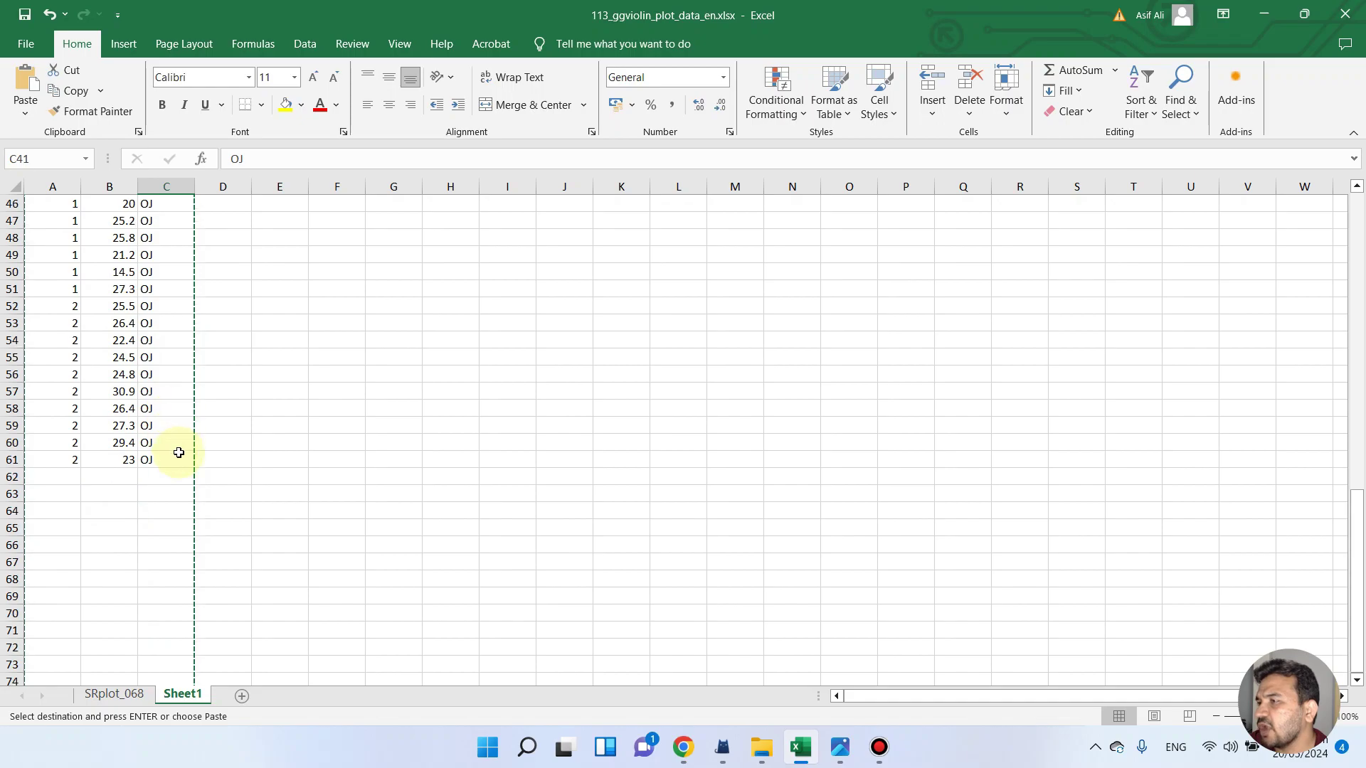
pyautogui.click(261, 444)
pyautogui.scroll(1, 207, 491)
pyautogui.click(173, 508)
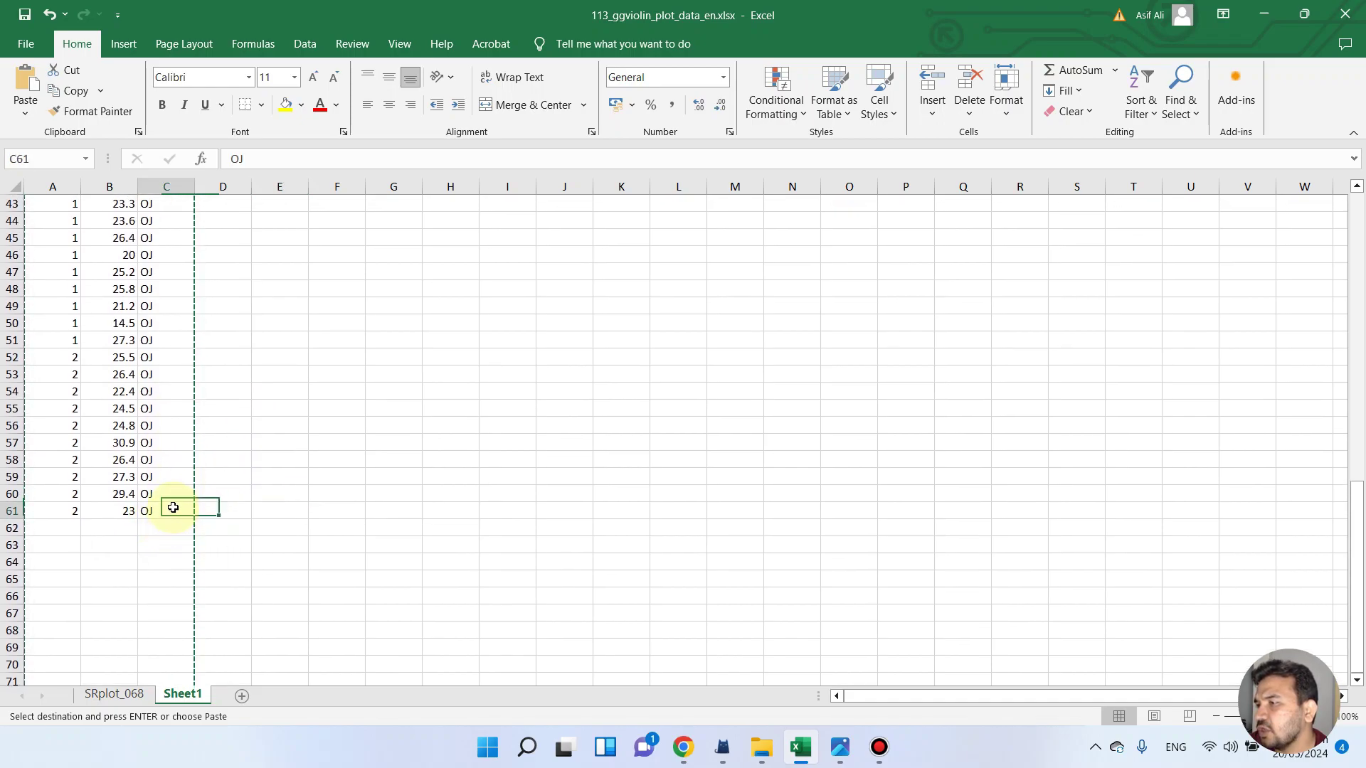
pyautogui.click(259, 507)
# Step: Copy the A1:C61 dose, len and supp table
pyautogui.moveTo(178, 509); pyautogui.dragTo(32, 133)
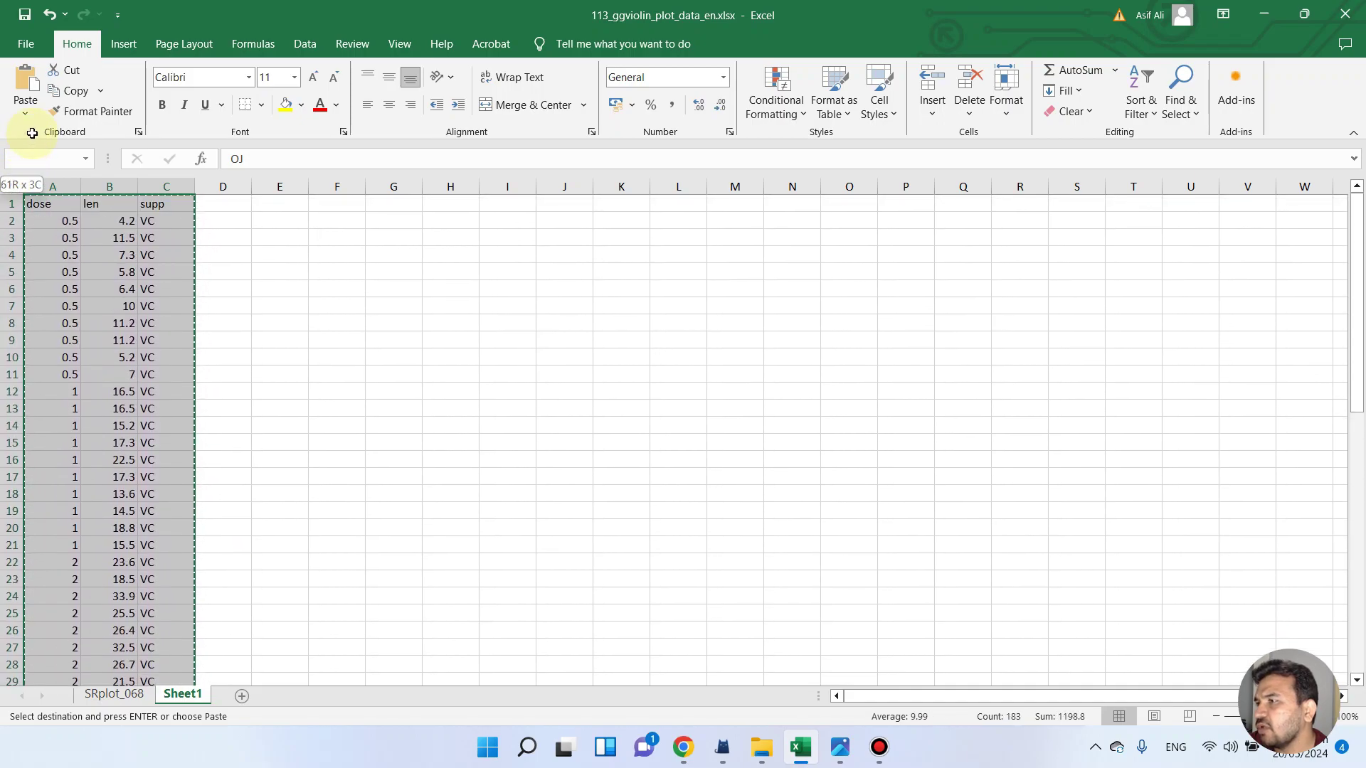
pyautogui.rightClick(57, 205)
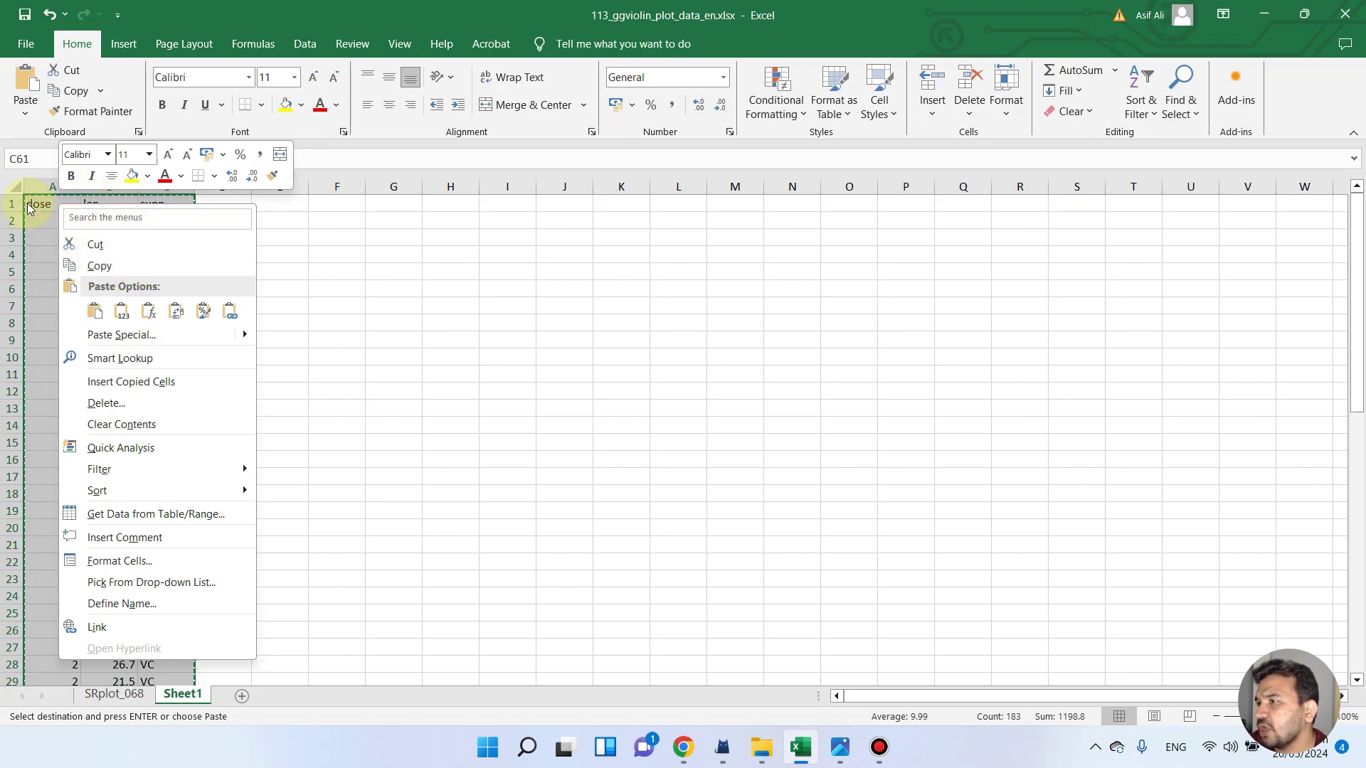
pyautogui.click(92, 273)
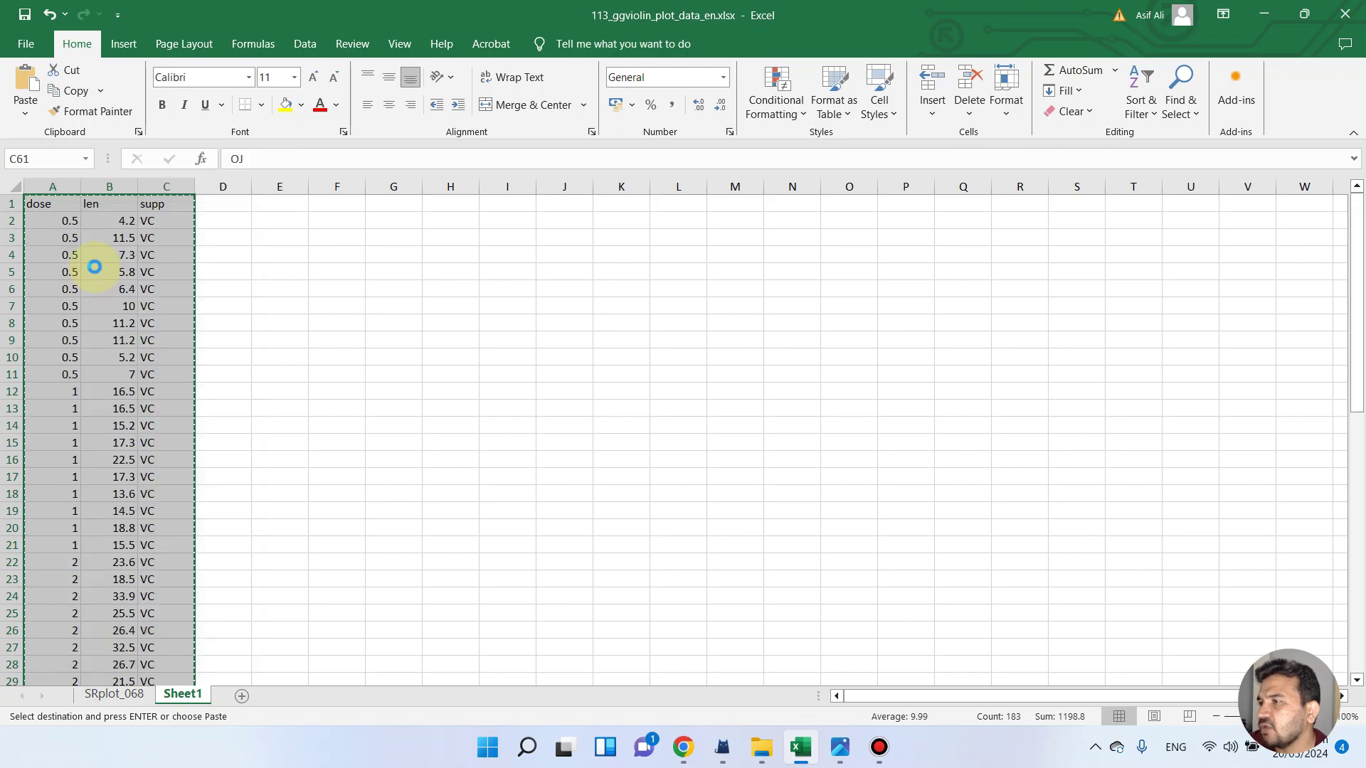
# Step: Minimise Excel to reach the SRplot violin form's small data box
pyautogui.scroll(-15, 423, 238)
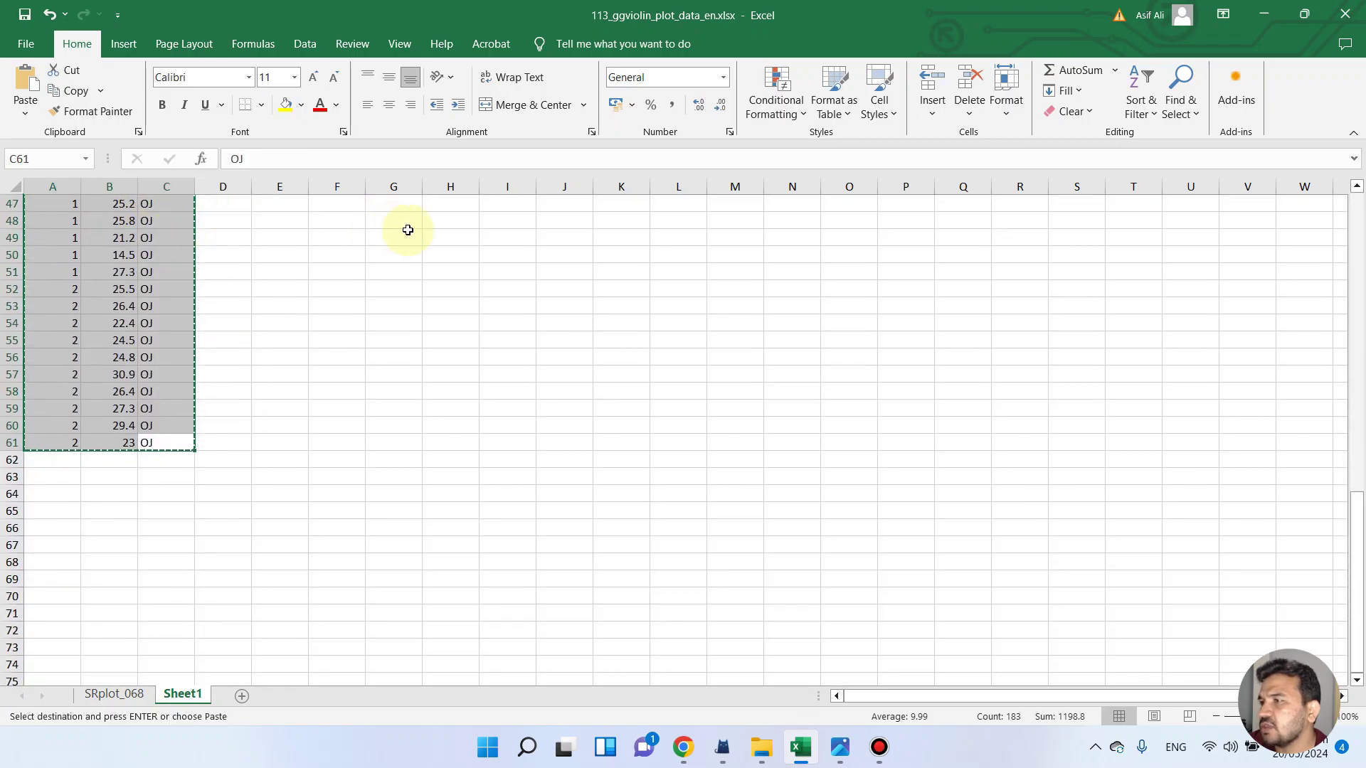
pyautogui.click(1264, 14)
pyautogui.click(284, 361)
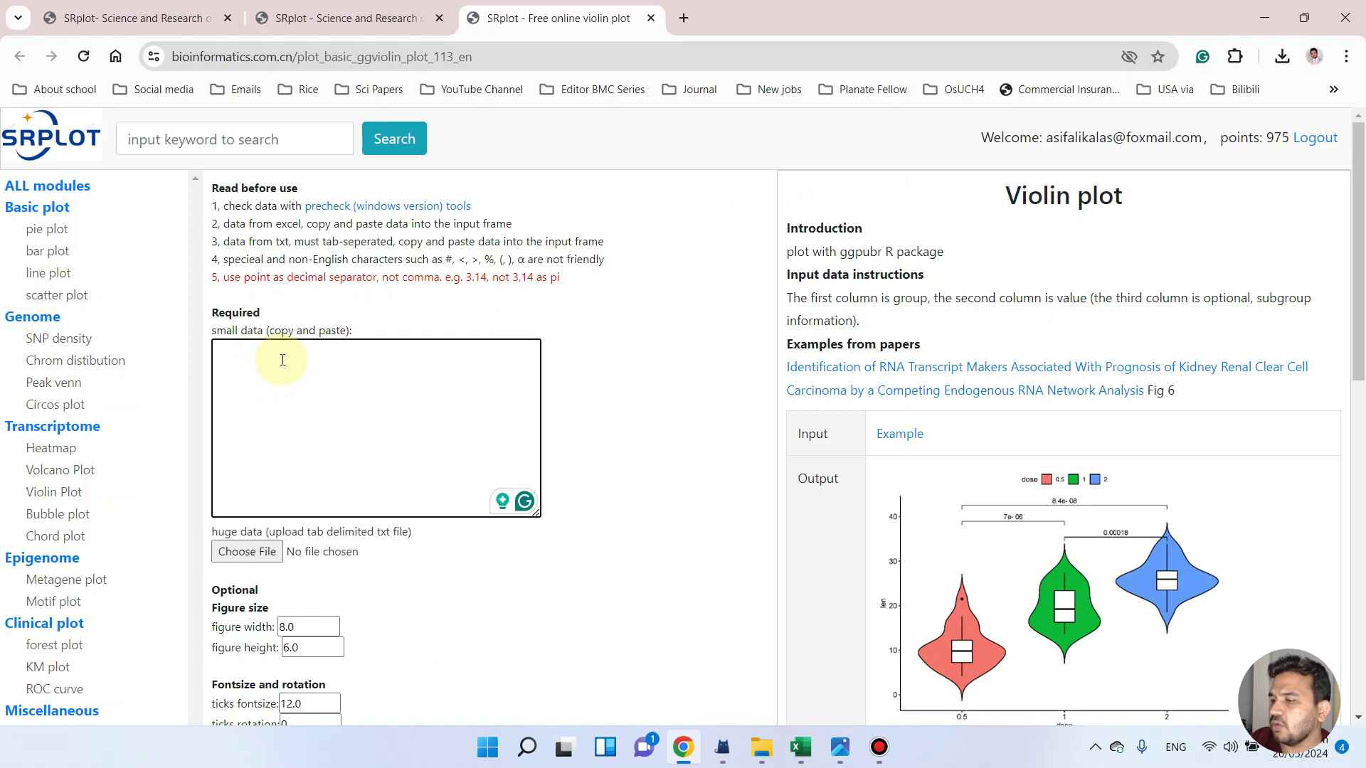
# Step: Paste the copied table into the small data box, then review the width and font size settings
pyautogui.hotkey('ctrl', 'v')
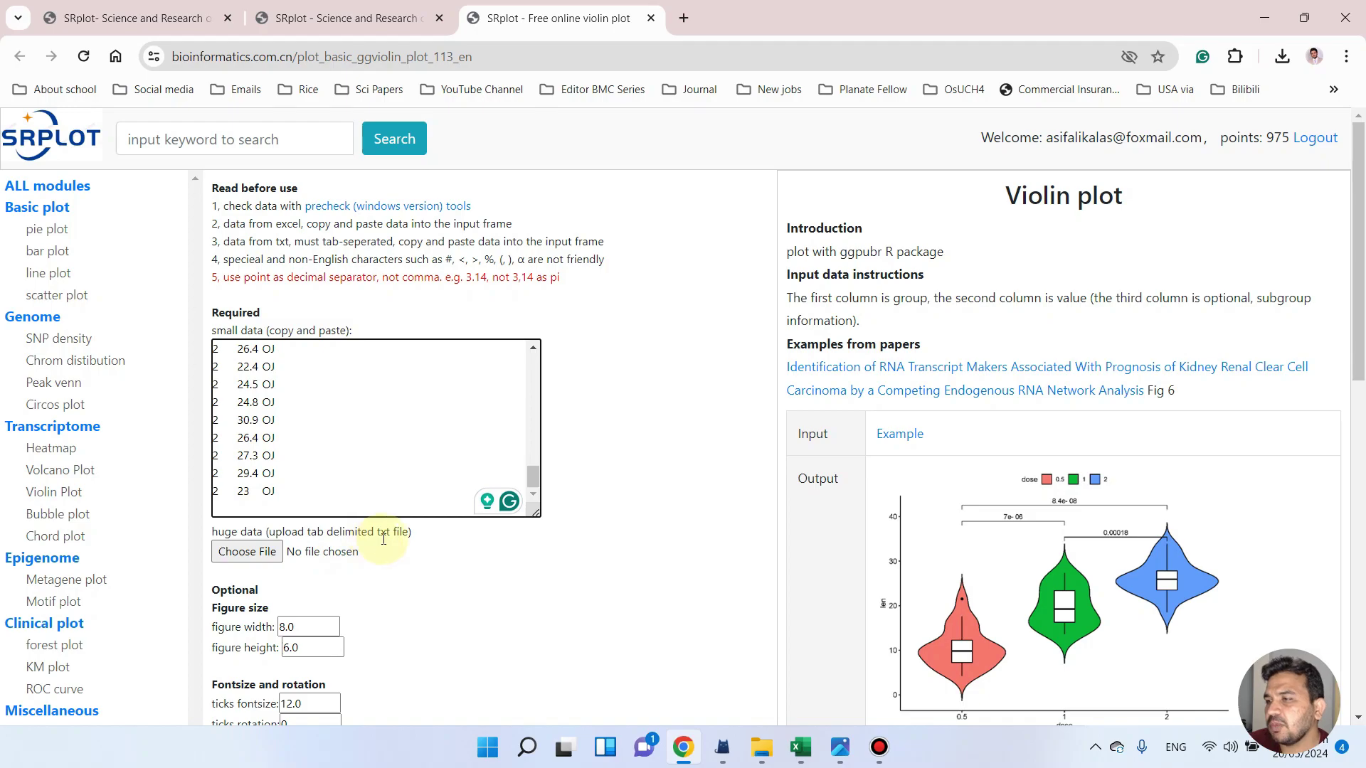
pyautogui.scroll(-3, 320, 576)
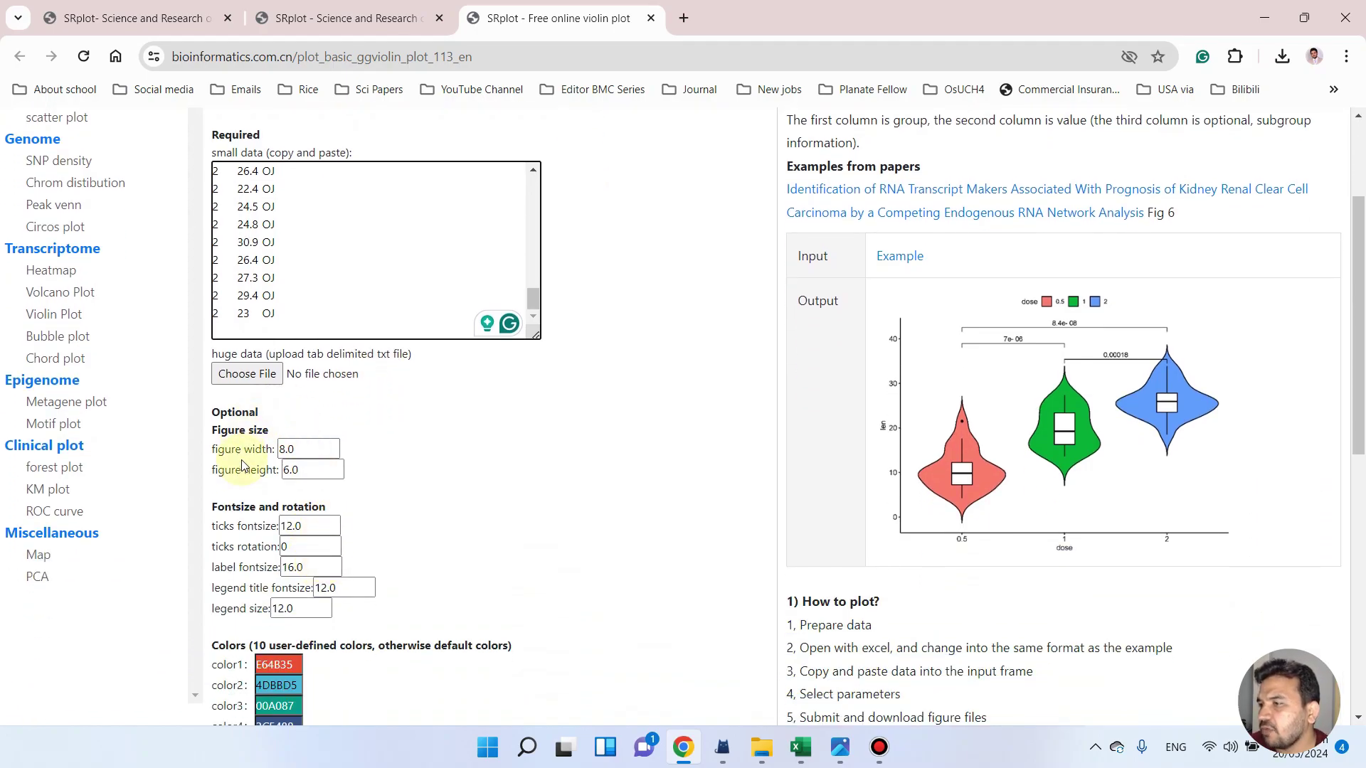
pyautogui.moveTo(218, 434); pyautogui.dragTo(306, 455)
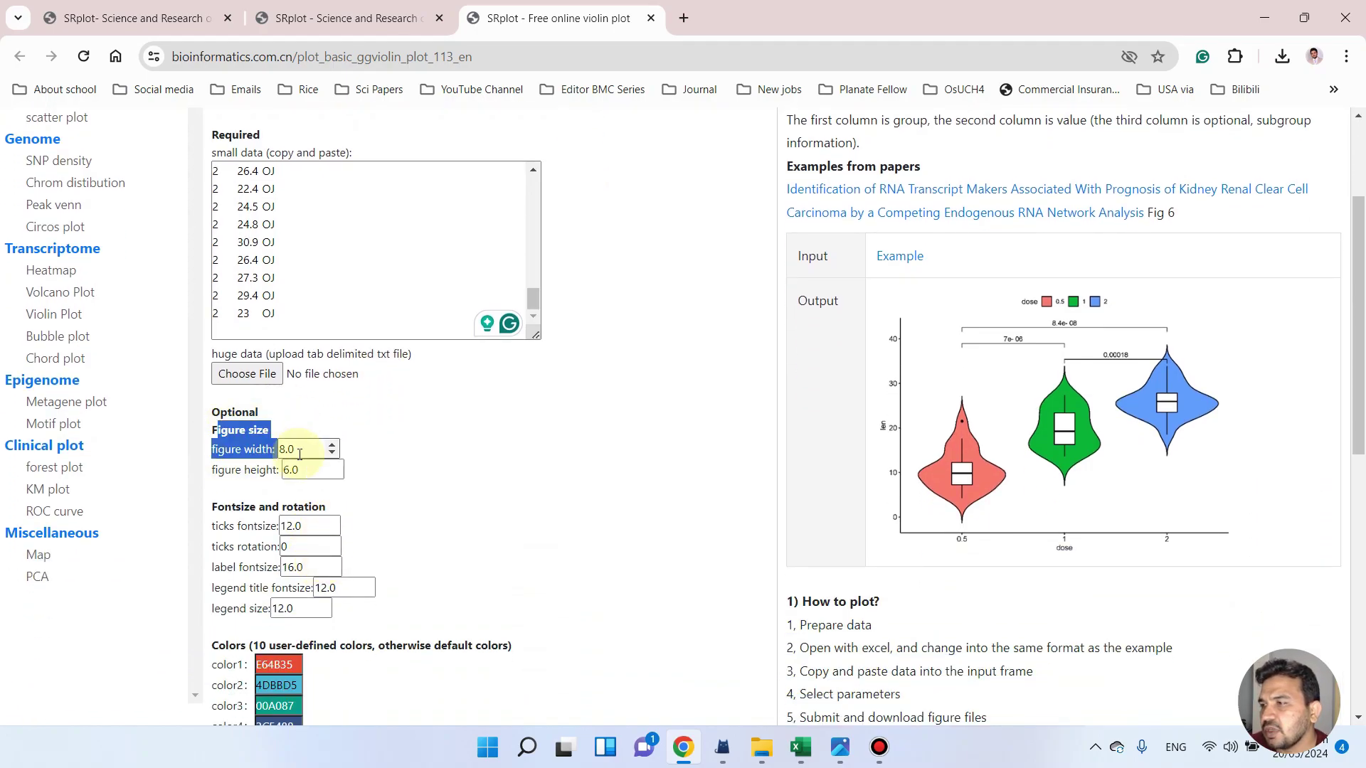
pyautogui.click(882, 461)
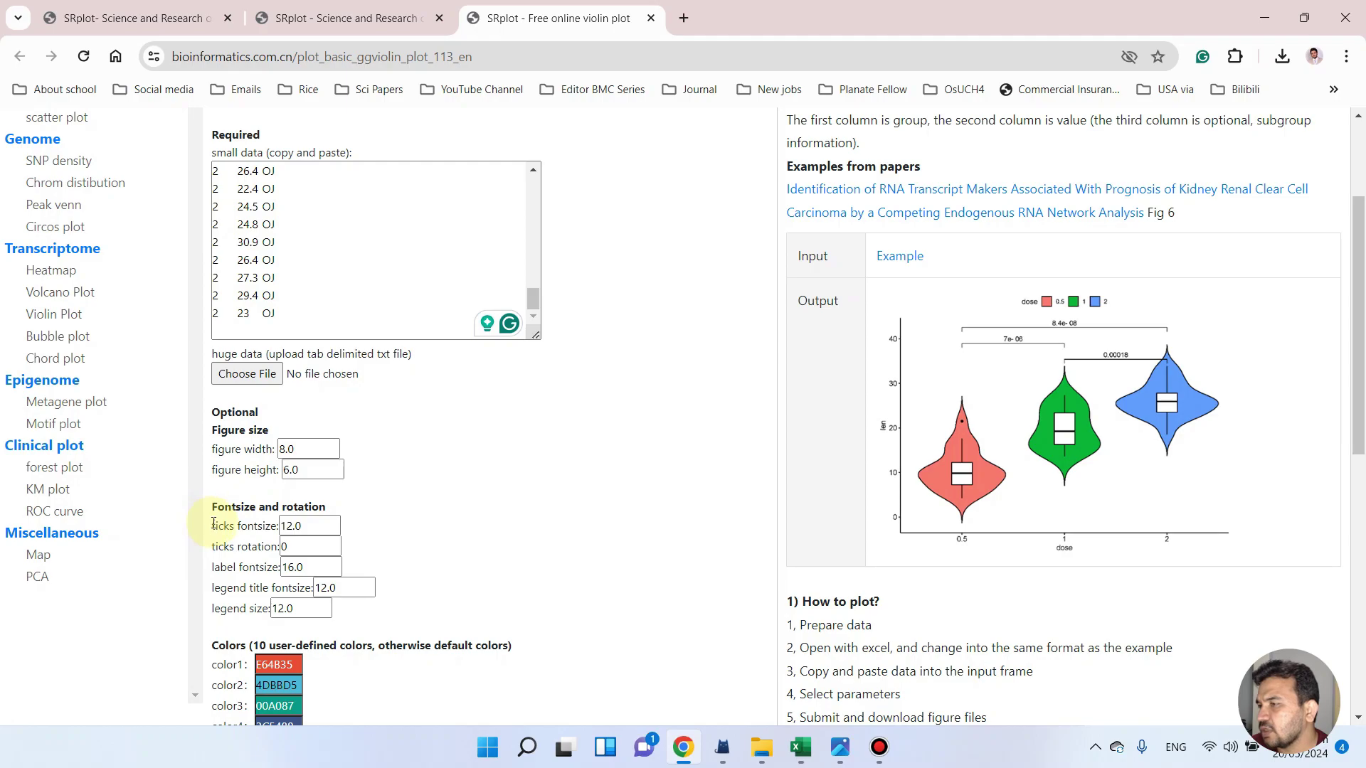
pyautogui.moveTo(212, 506); pyautogui.dragTo(235, 507)
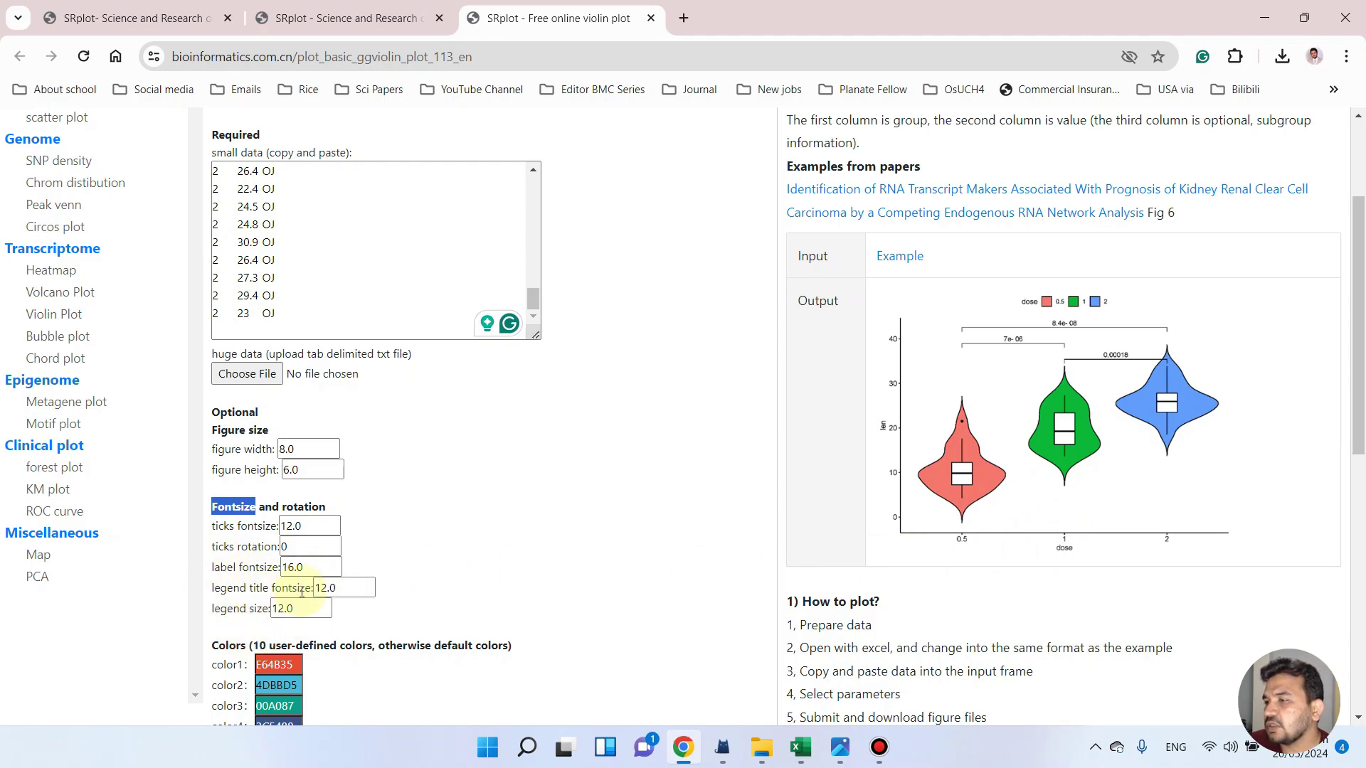
# Step: Scroll through the violin form to the 'Add additional plot' setting
pyautogui.scroll(-2, 235, 618)
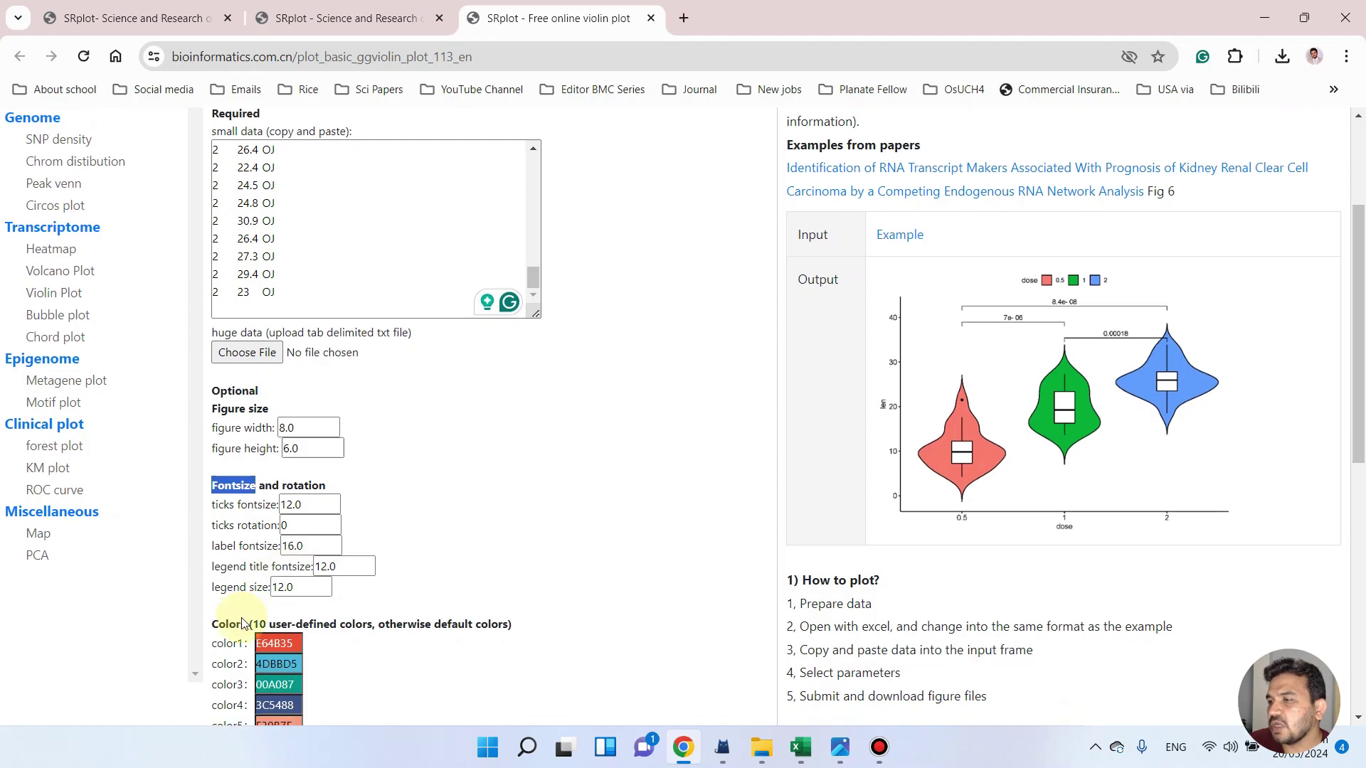
pyautogui.scroll(-2, 349, 449)
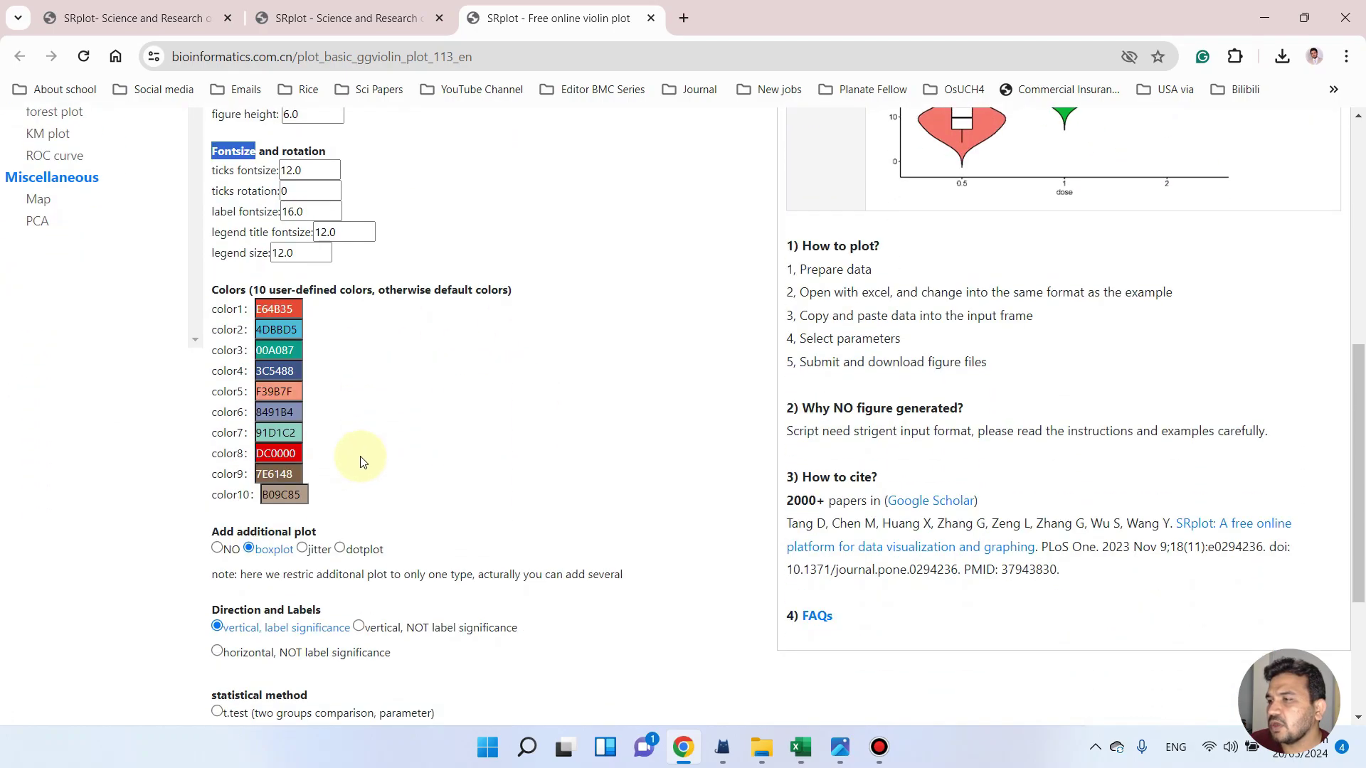
pyautogui.scroll(1, 355, 458)
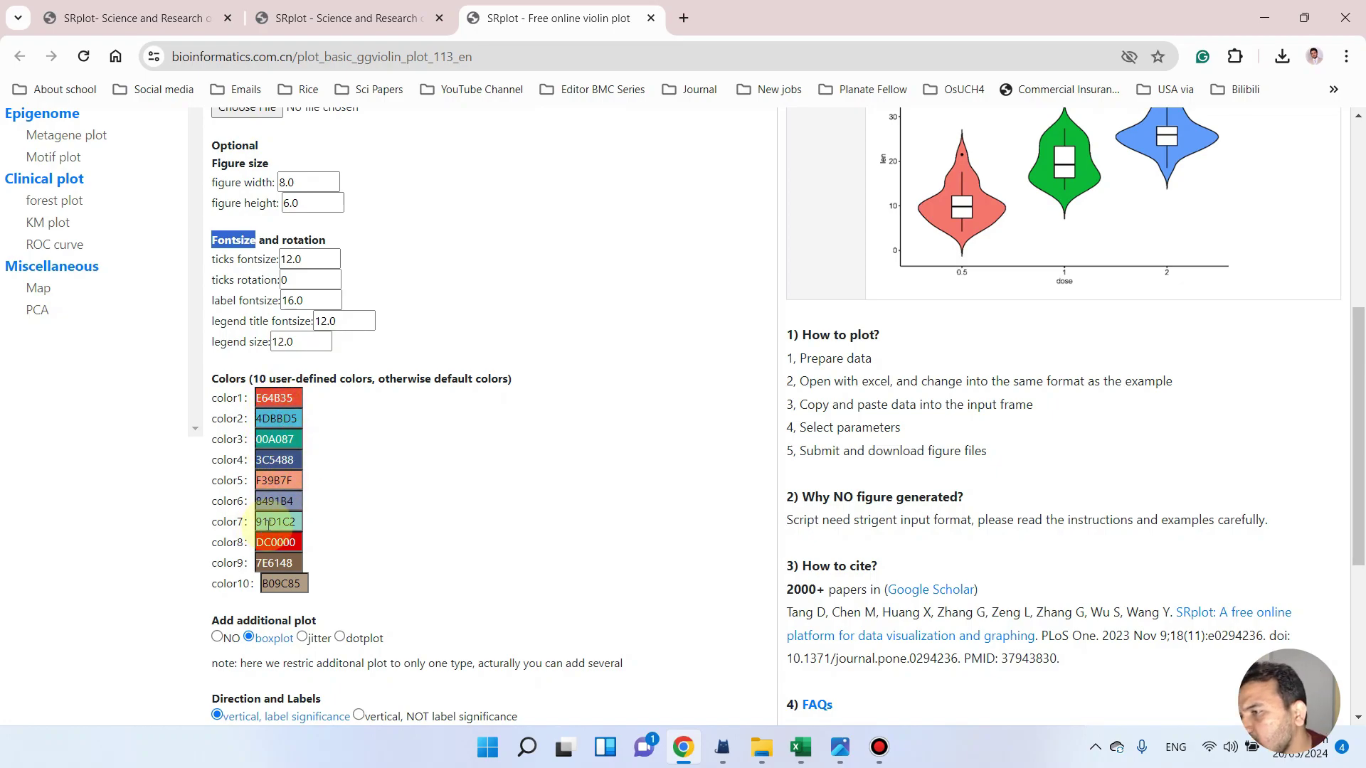
pyautogui.scroll(-1, 306, 597)
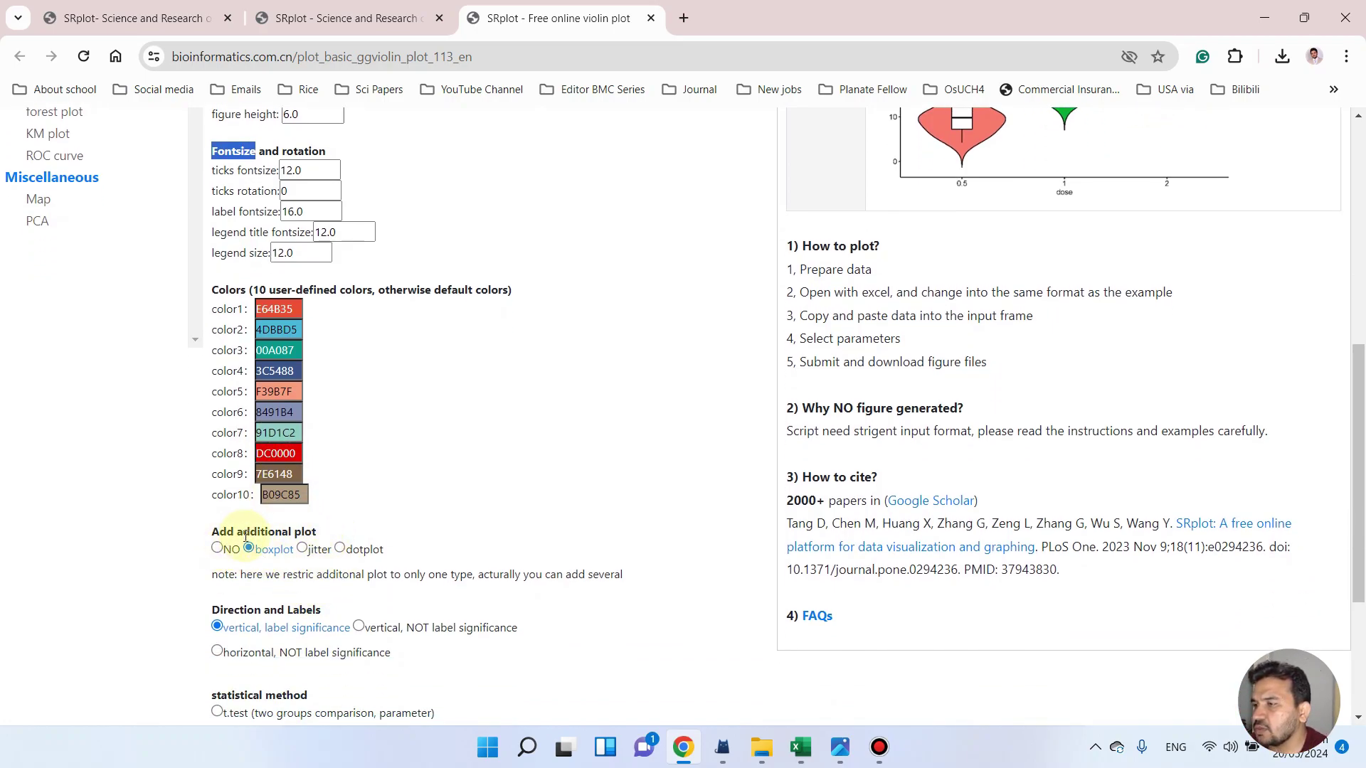
pyautogui.scroll(1, 245, 545)
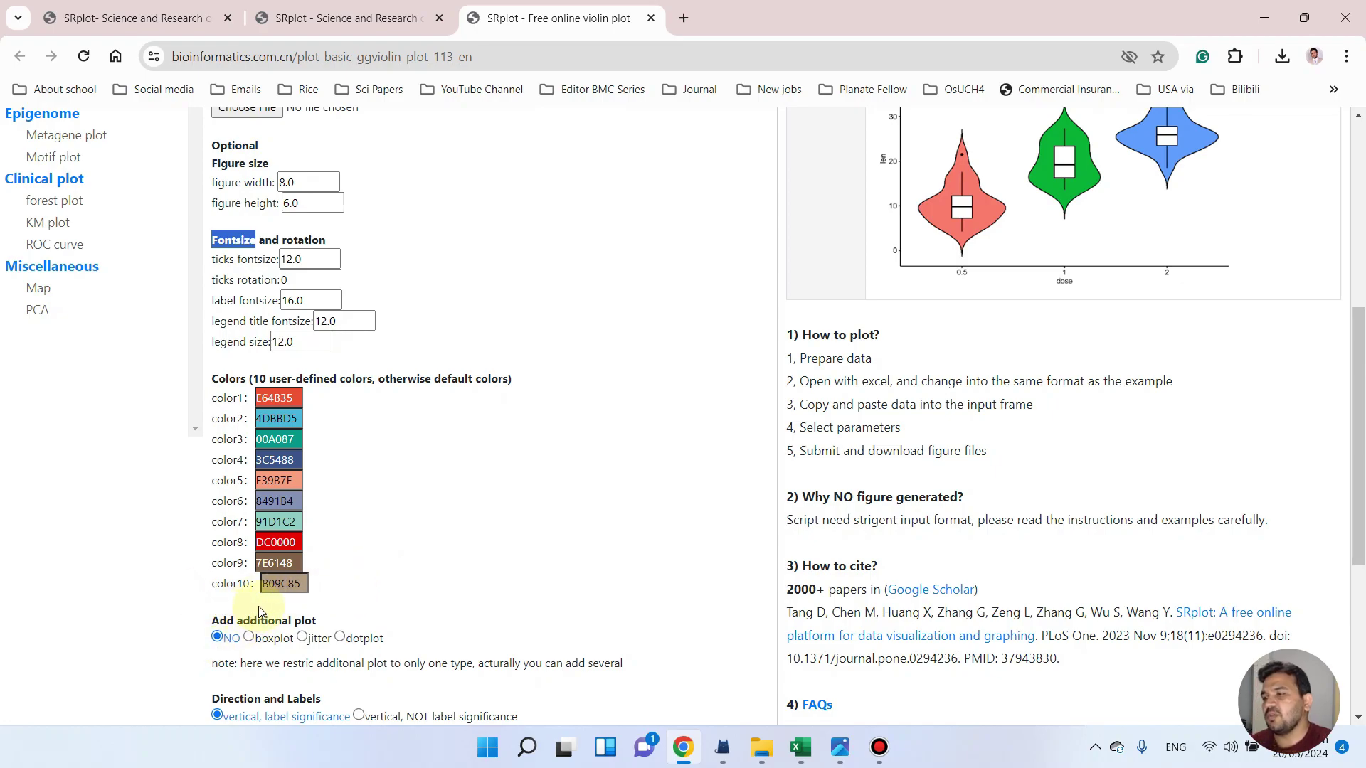
pyautogui.scroll(-2, 276, 610)
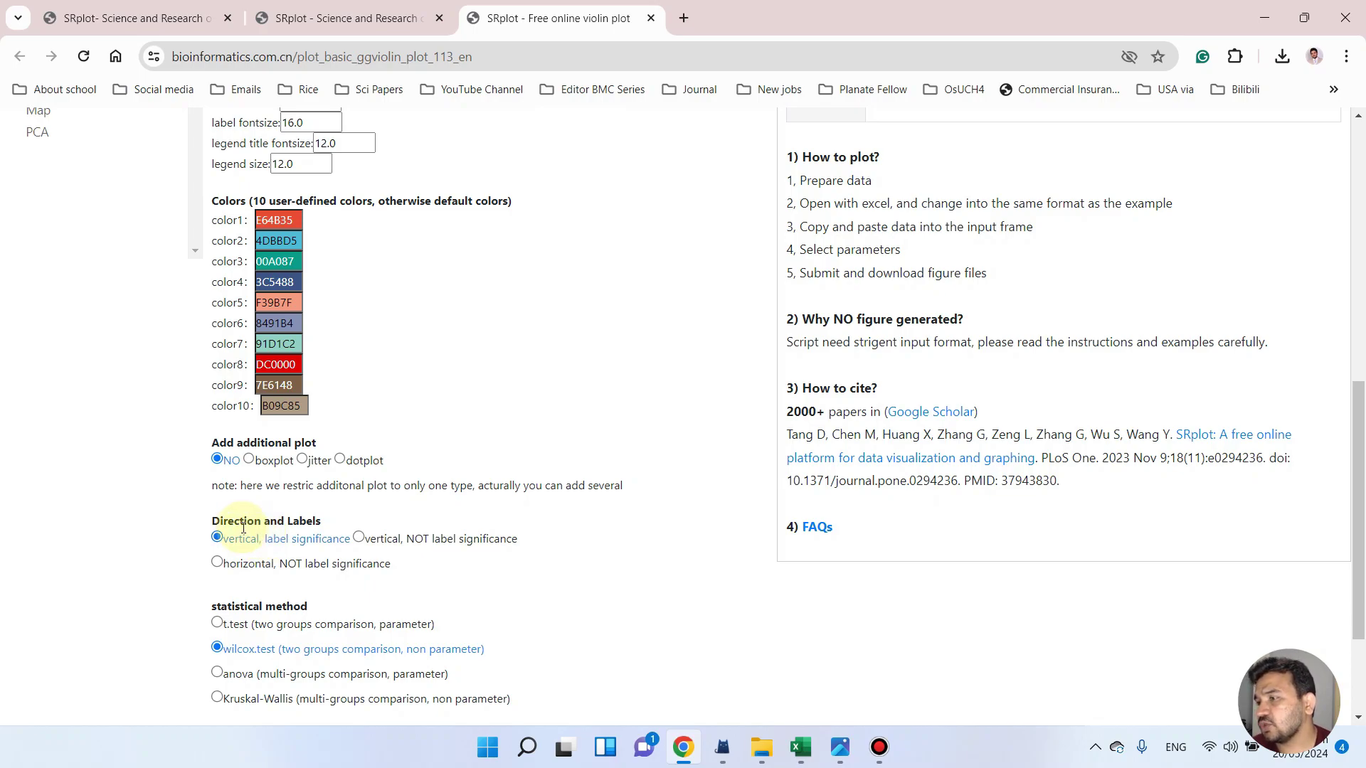
pyautogui.scroll(1, 298, 562)
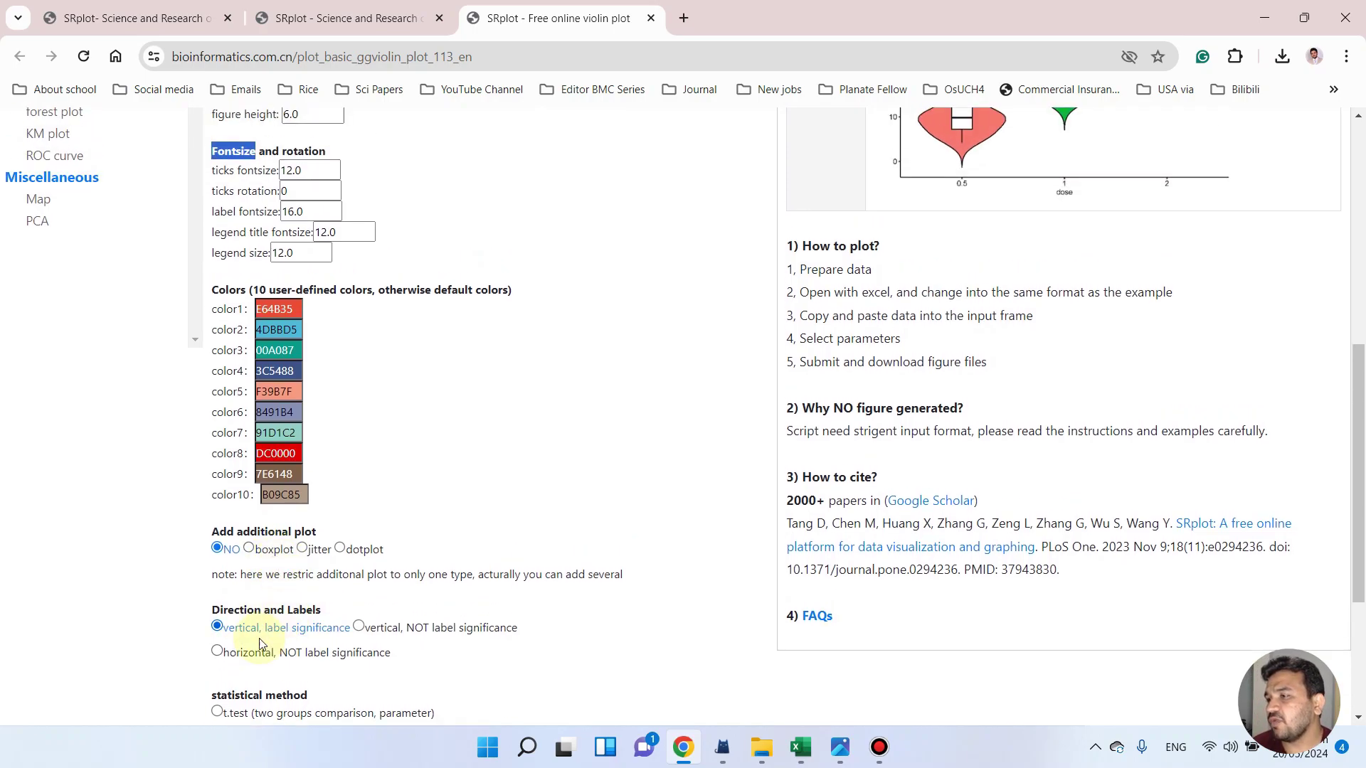
pyautogui.scroll(2, 1031, 348)
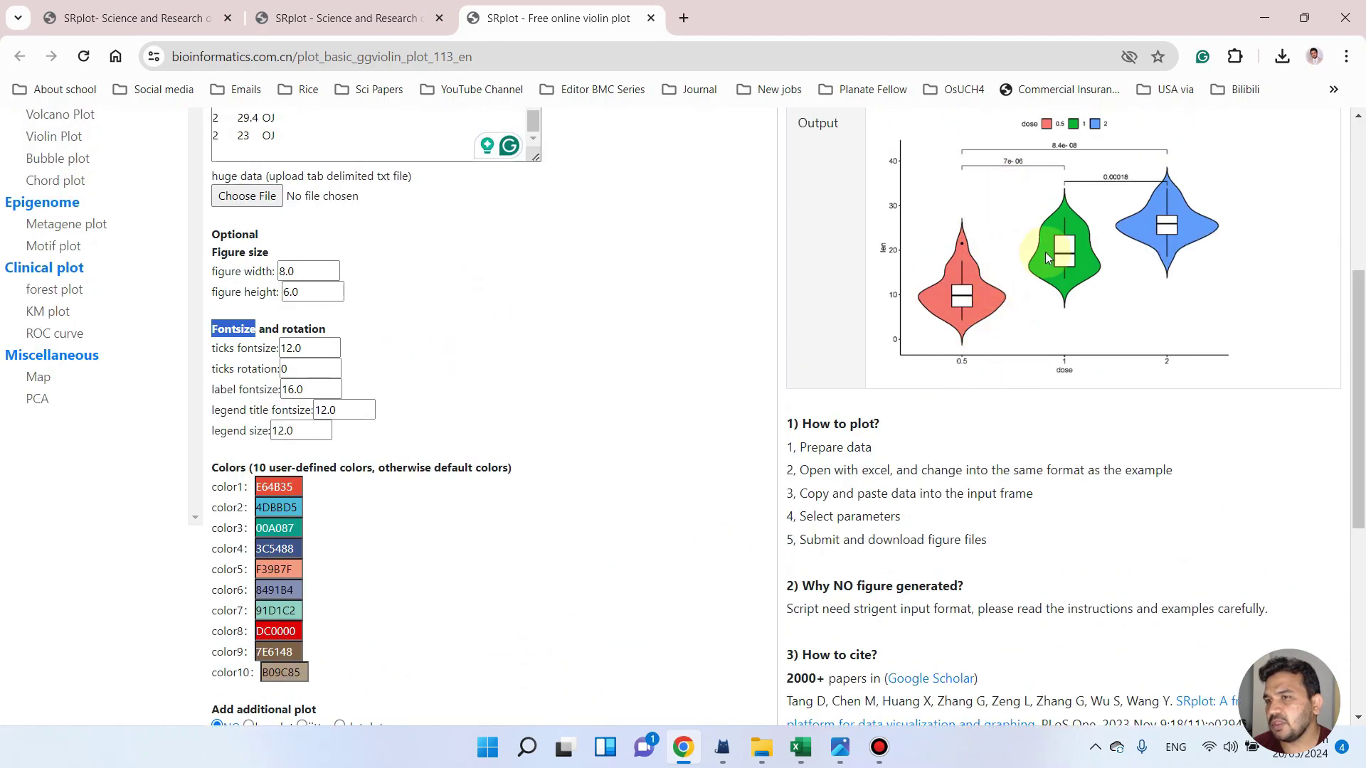
pyautogui.scroll(-3, 1060, 271)
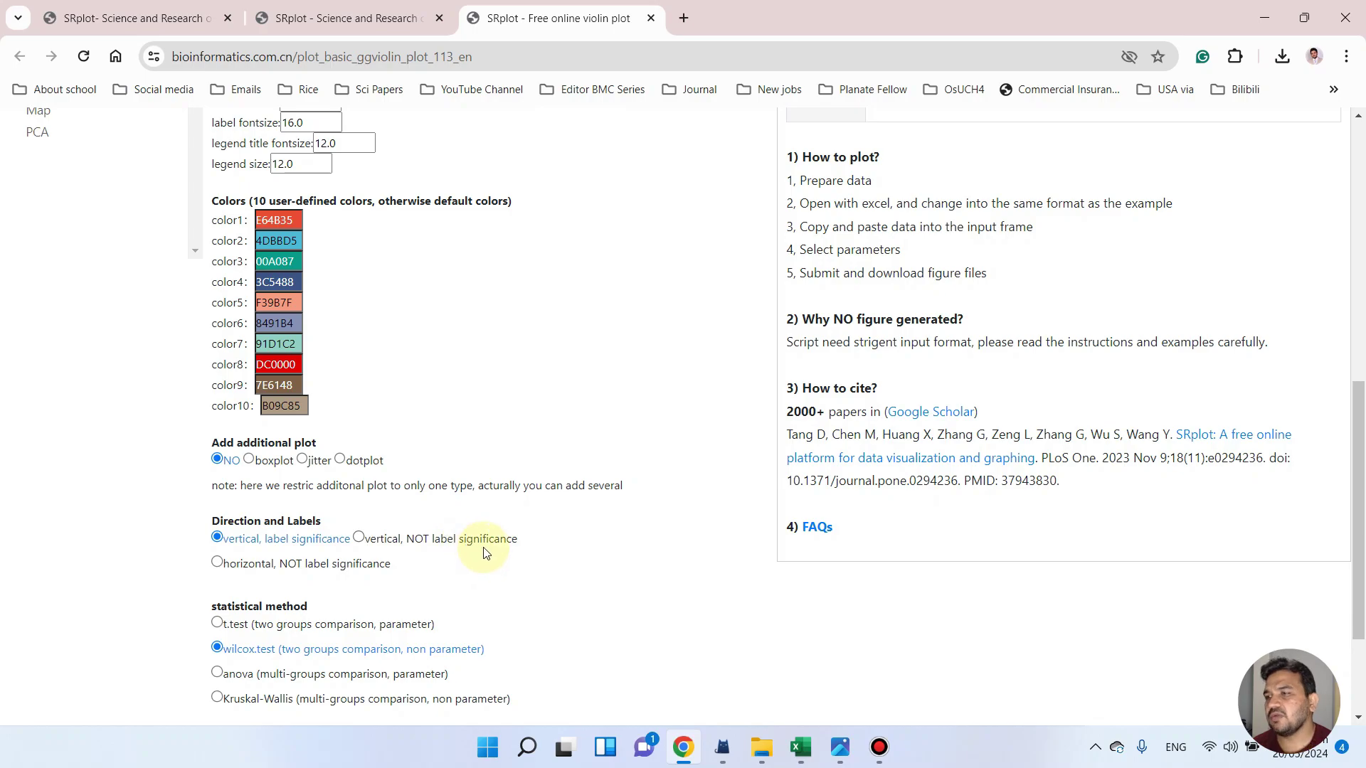
pyautogui.scroll(5, 735, 579)
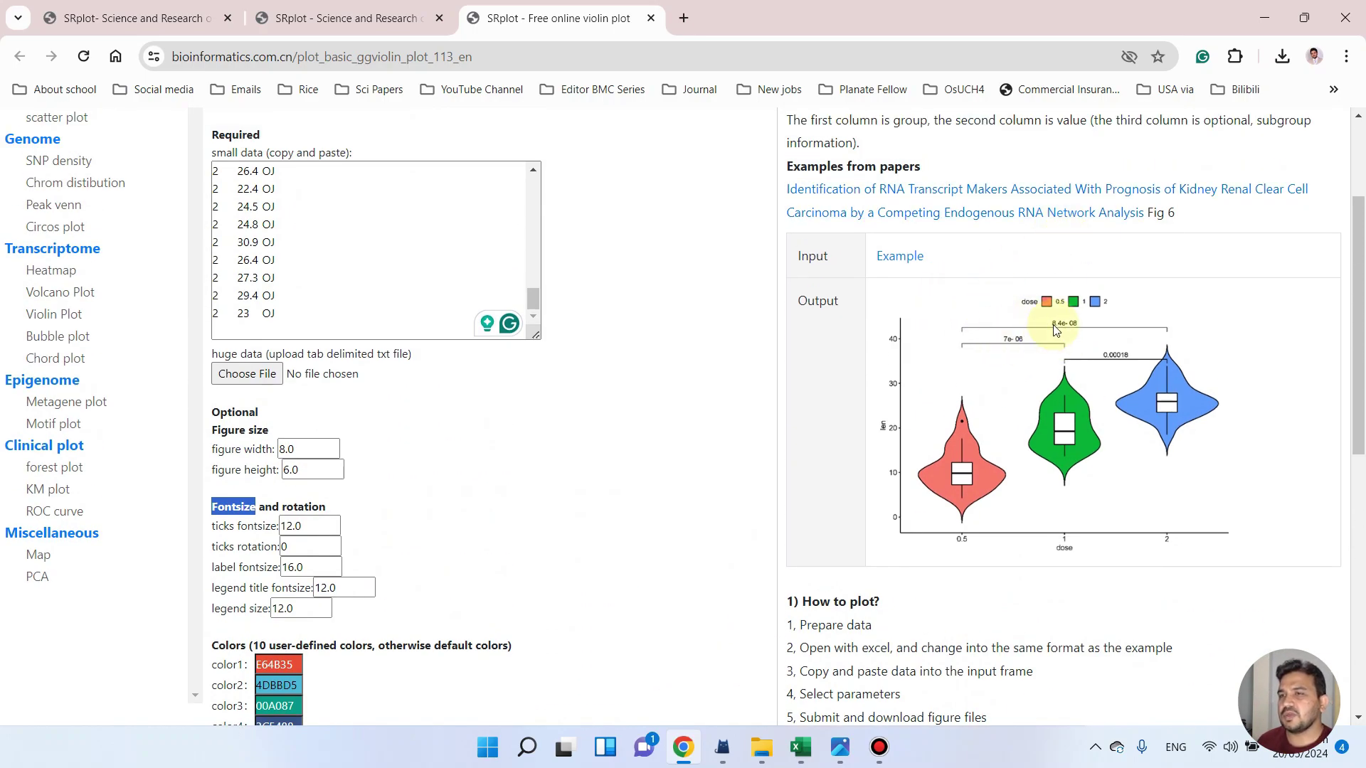
pyautogui.scroll(-3, 1046, 326)
pyautogui.scroll(-5, 984, 291)
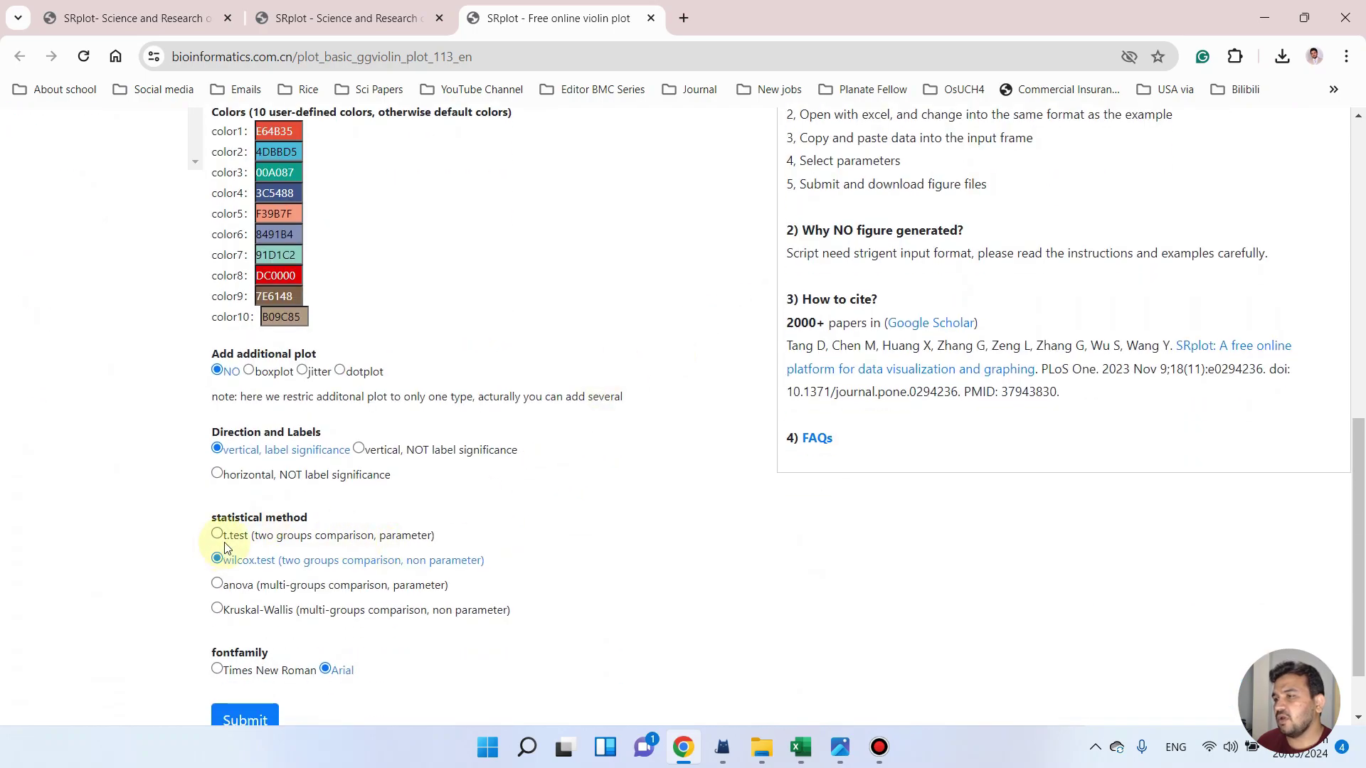
pyautogui.scroll(3, 406, 488)
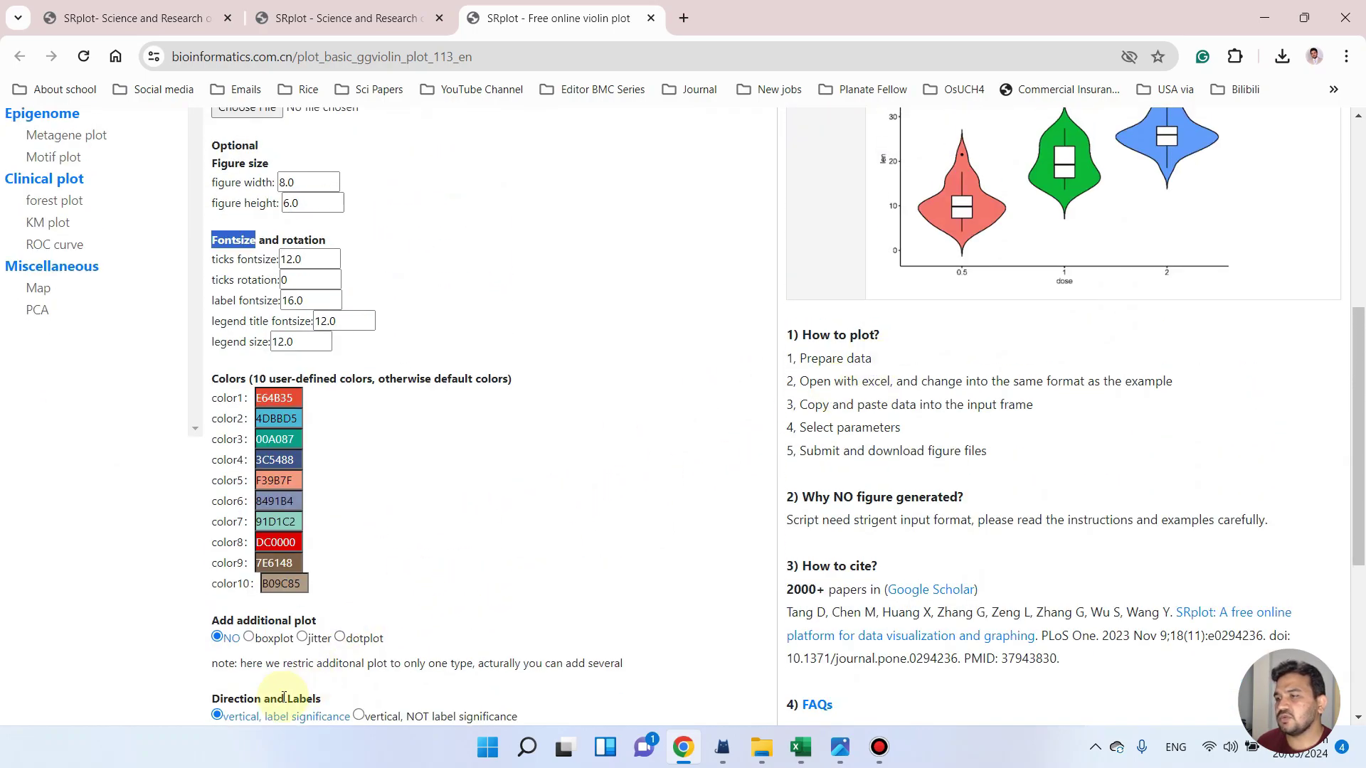
pyautogui.scroll(-3, 288, 700)
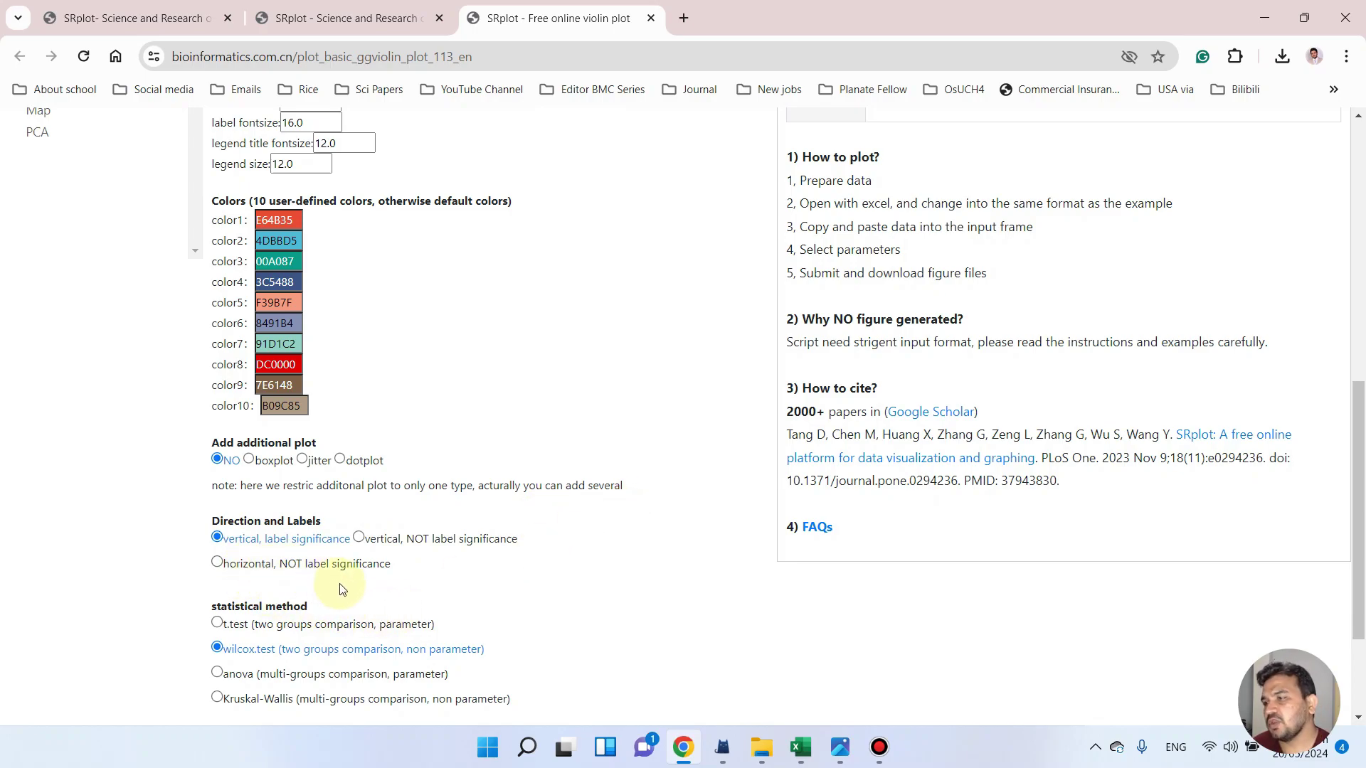
pyautogui.scroll(-1, 342, 589)
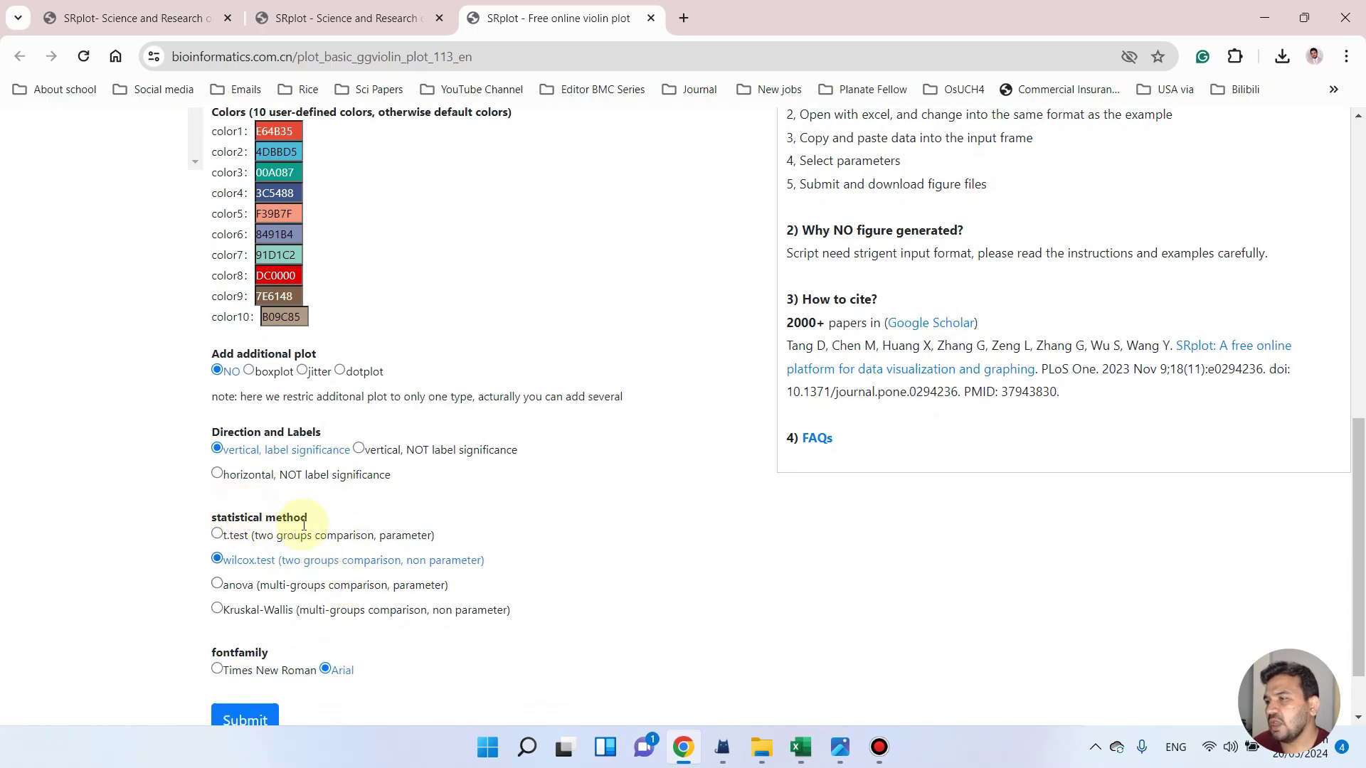
pyautogui.moveTo(303, 517); pyautogui.dragTo(198, 514)
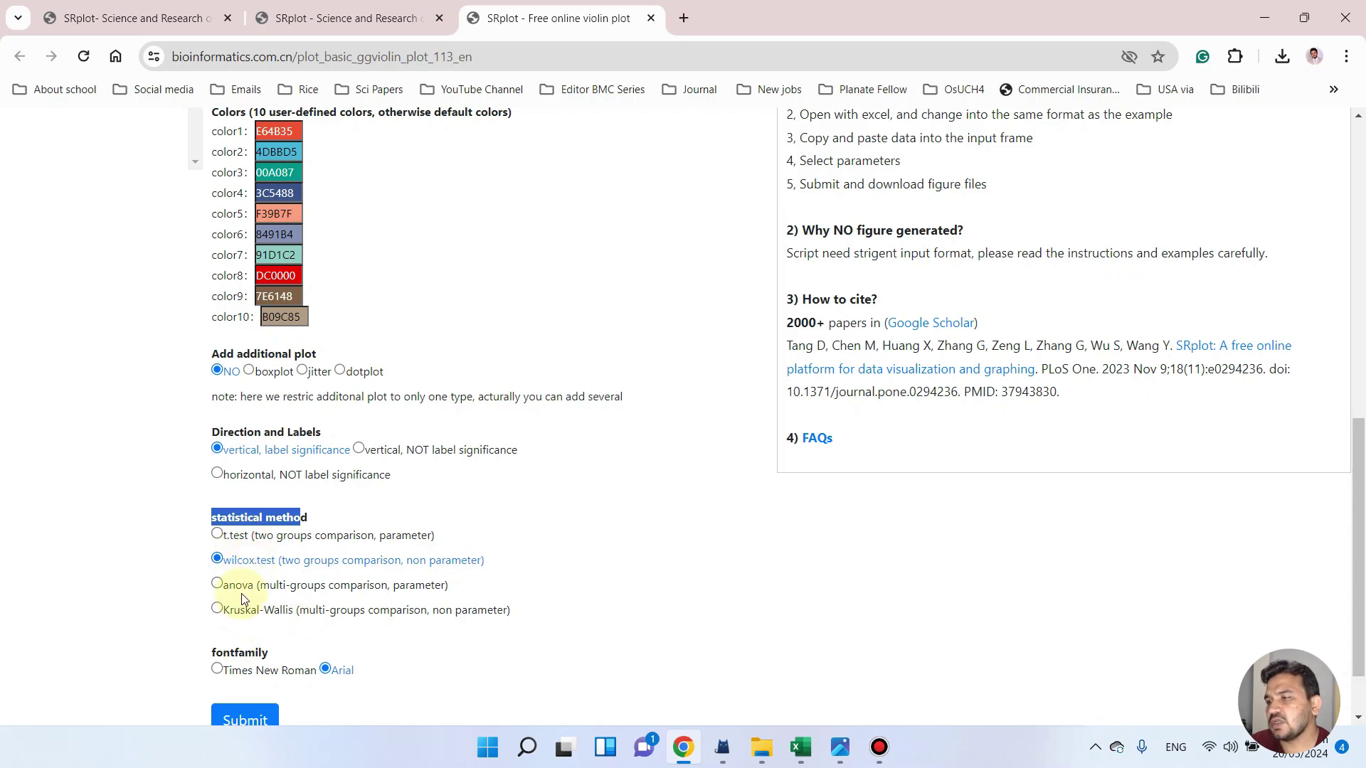
pyautogui.scroll(-2, 399, 612)
pyautogui.click(427, 619)
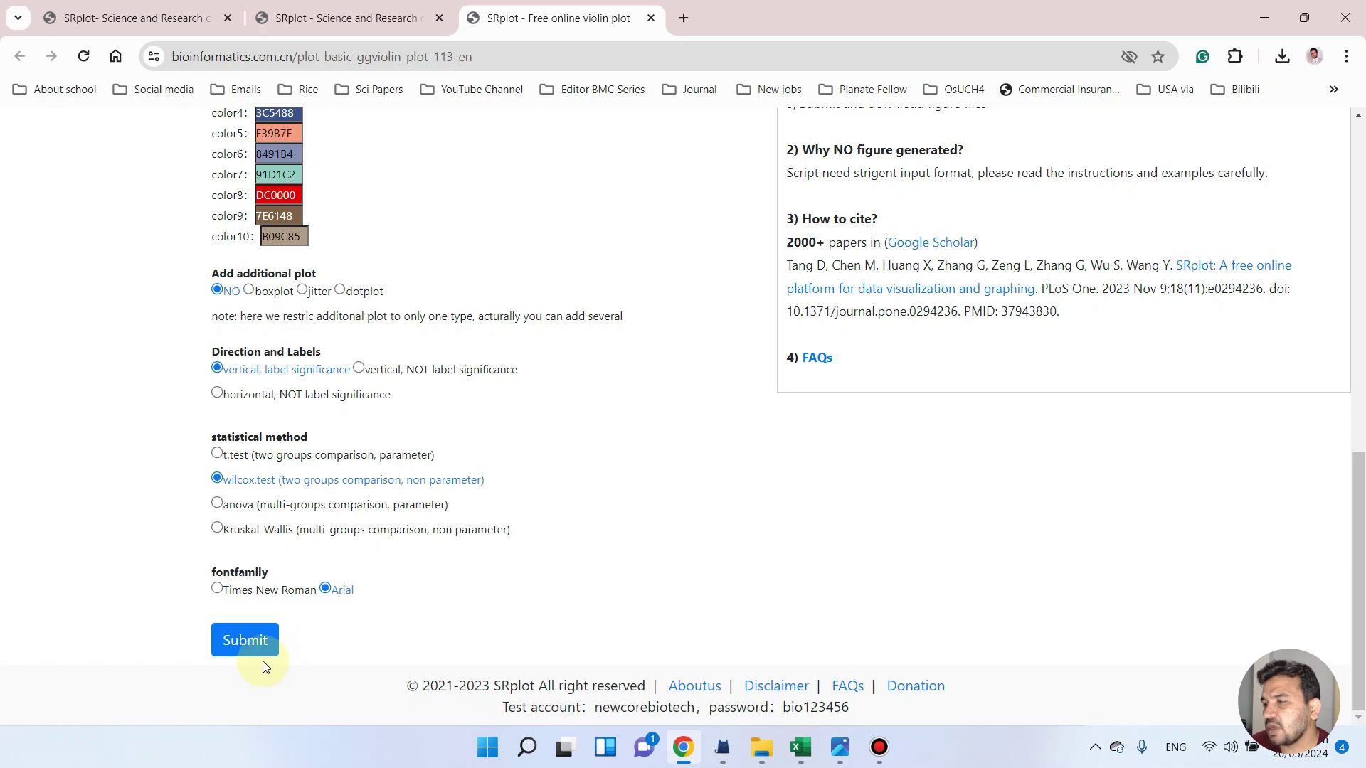
# Step: Download the generated violin plot with its significance brackets as a PDF
pyautogui.scroll(20, 506, 627)
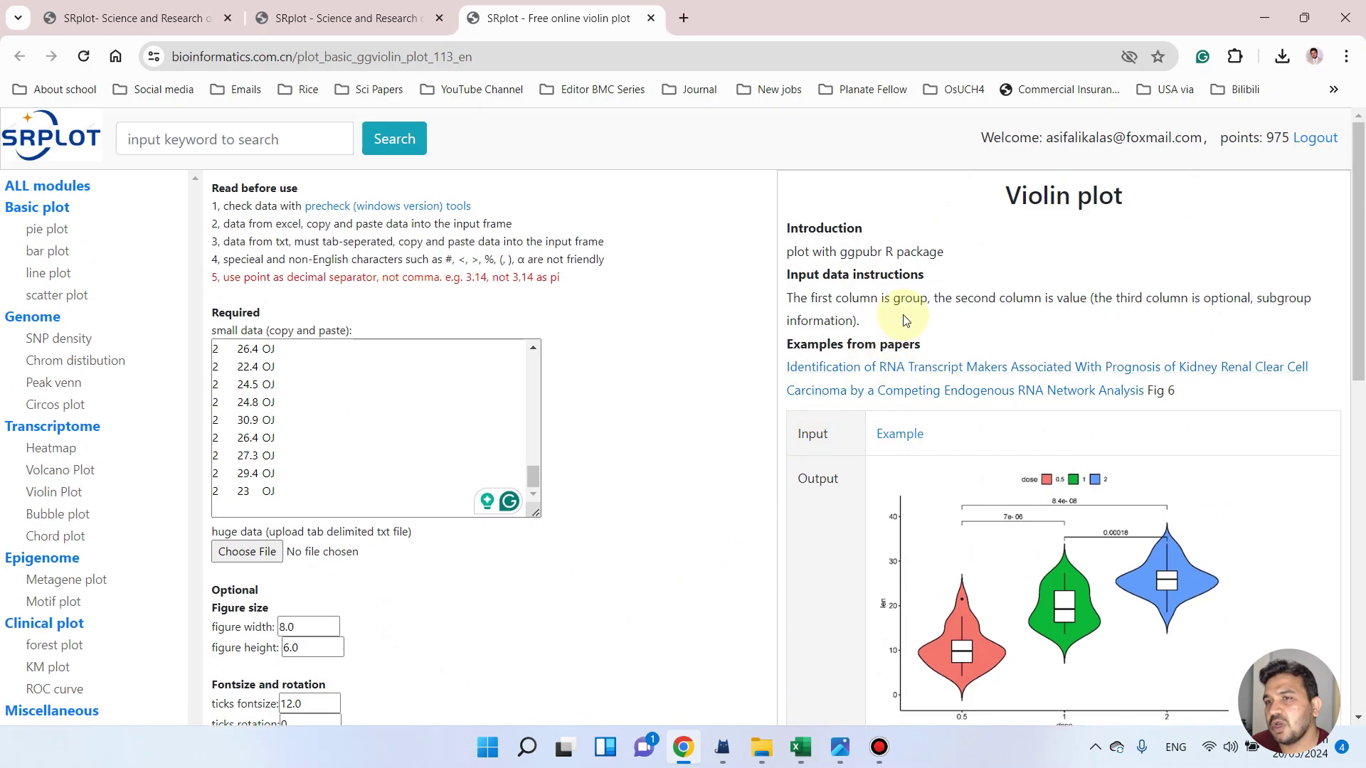
pyautogui.scroll(-10, 543, 540)
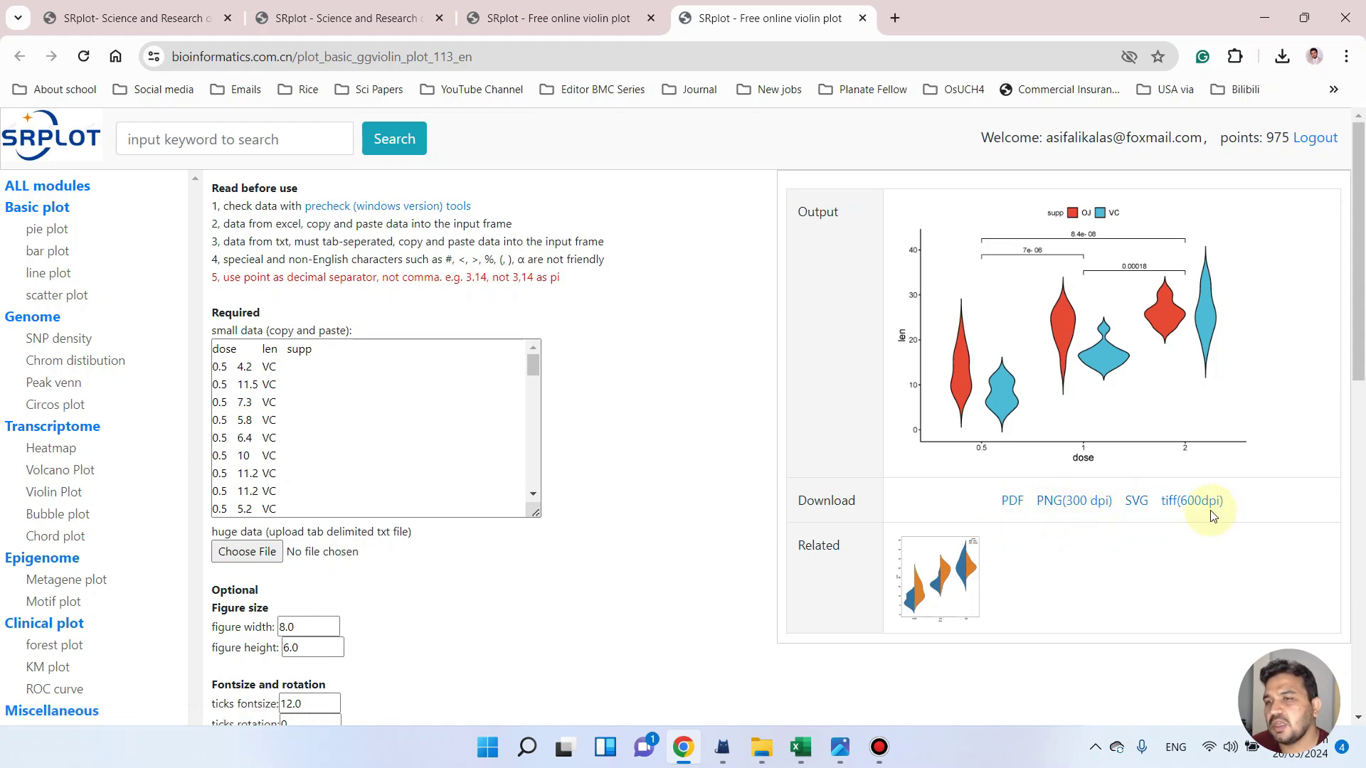
pyautogui.click(1013, 502)
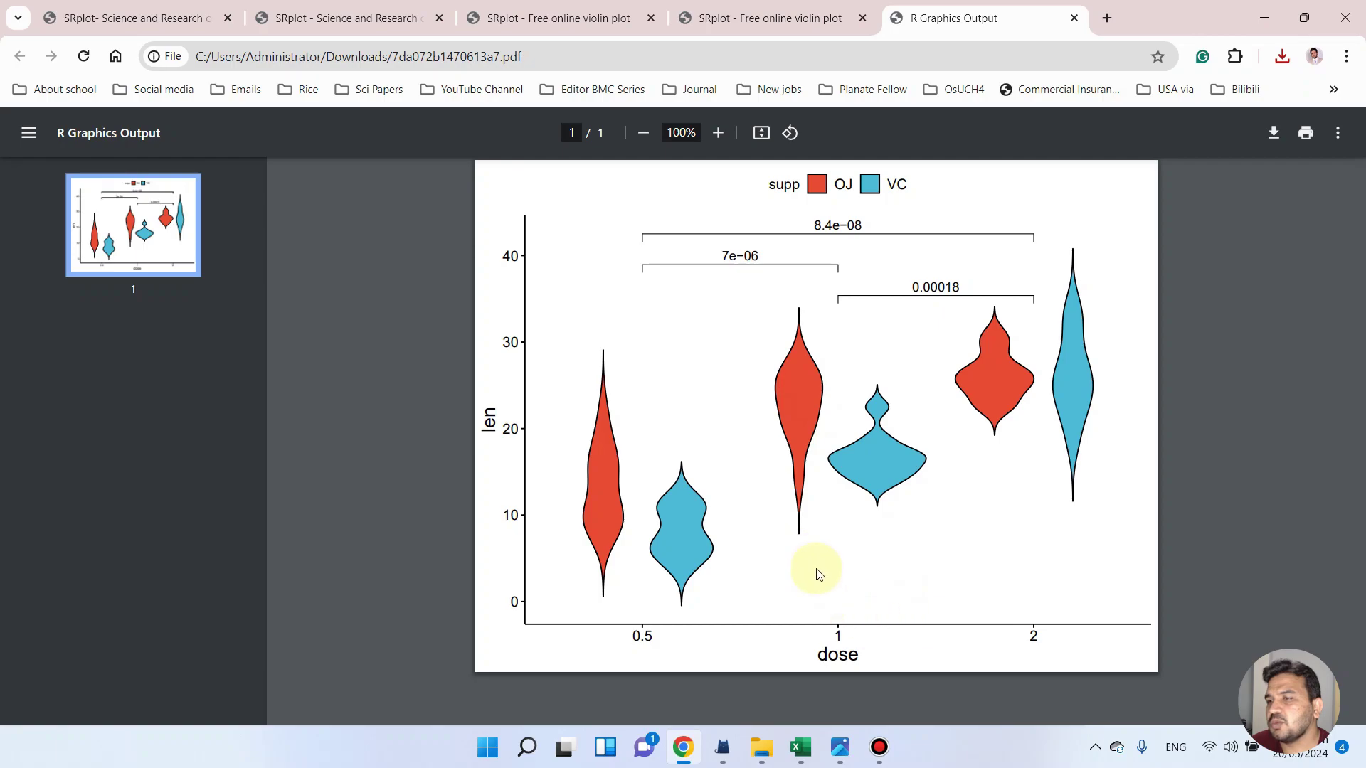
# Step: Zoom 7da072b1470613a7.pdf in and back to 100% to check the figure
pyautogui.click(717, 135)
pyautogui.click(643, 134)
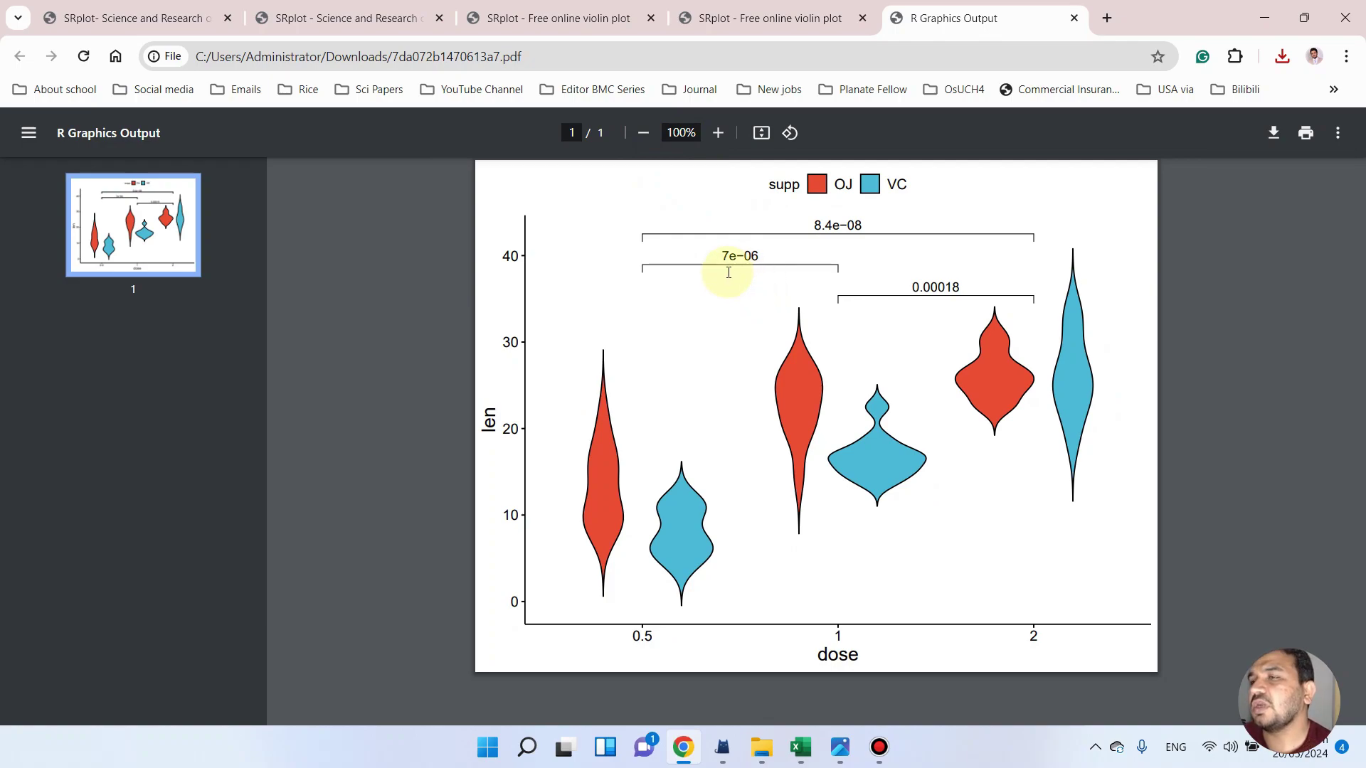
# Step: Switch back to the 'SRplot - Free online violin plot' tab
pyautogui.click(763, 25)
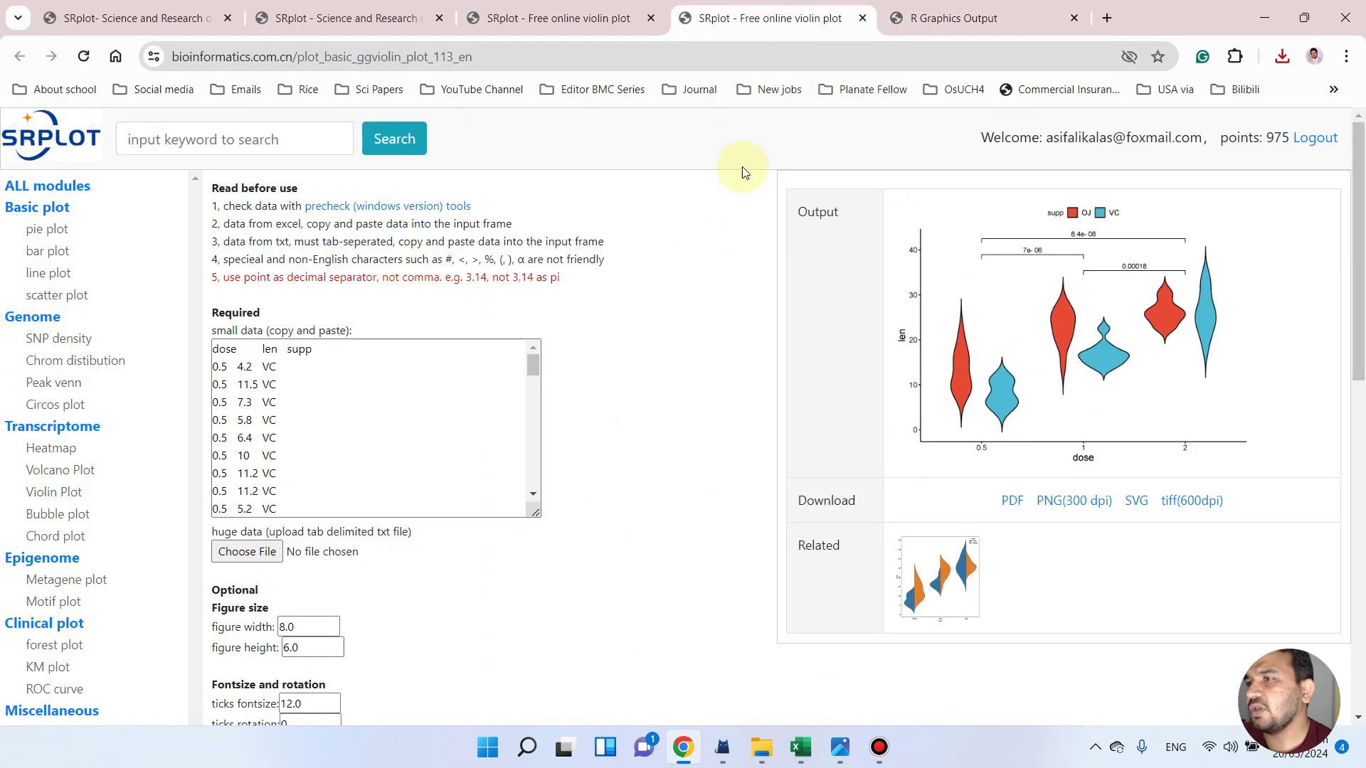